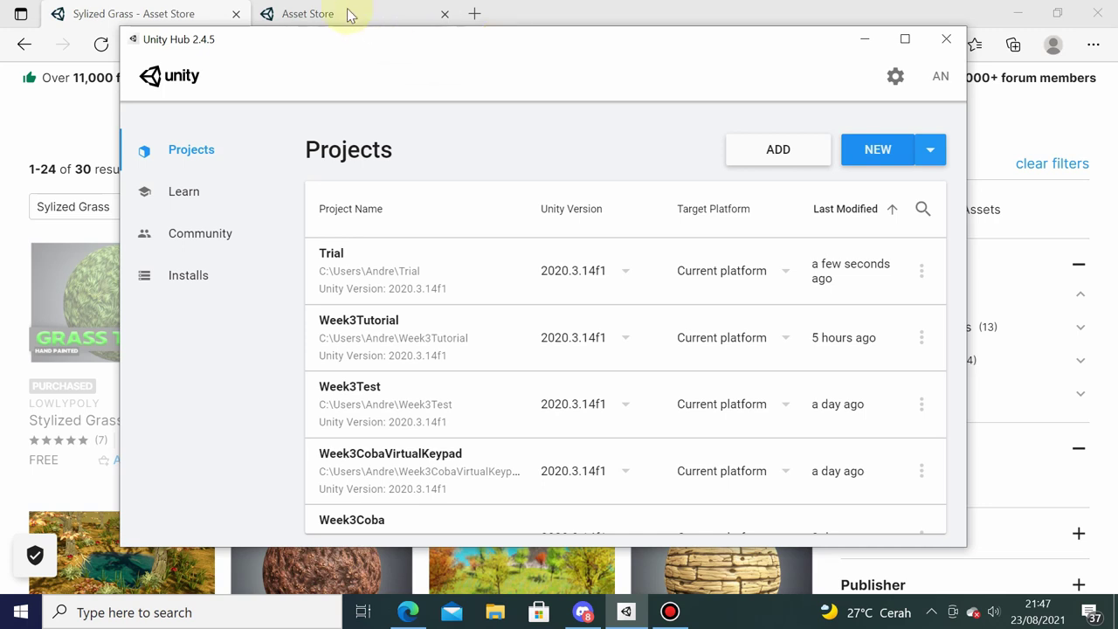
# Bring the Asset Store's Stylized Grass results forward and scroll through them.
pyautogui.click(195, 7)
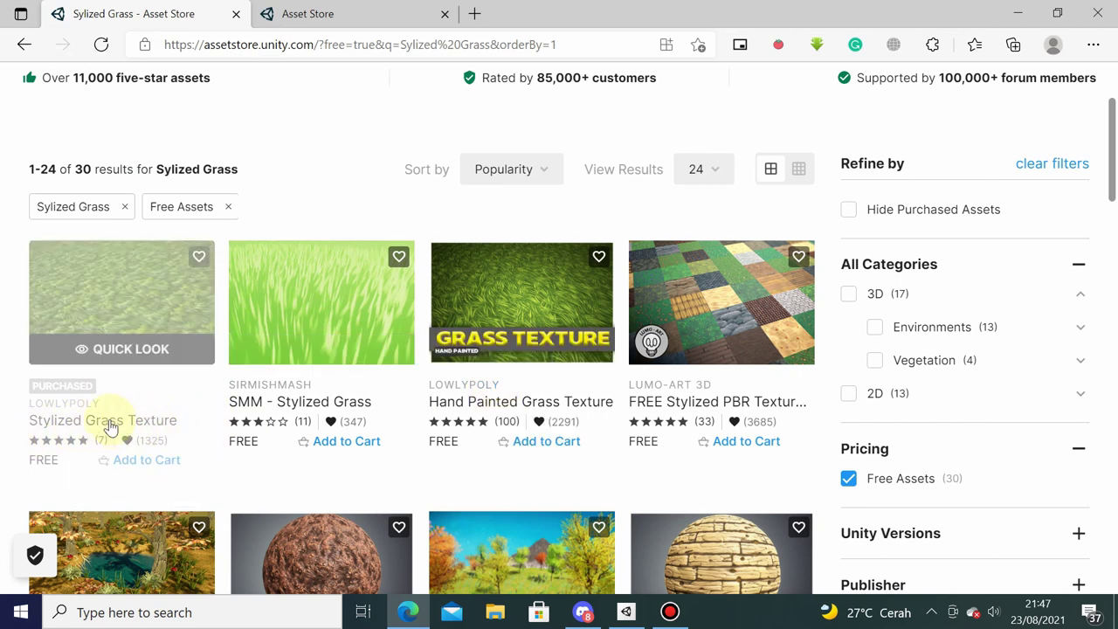
pyautogui.scroll(2, 153, 314)
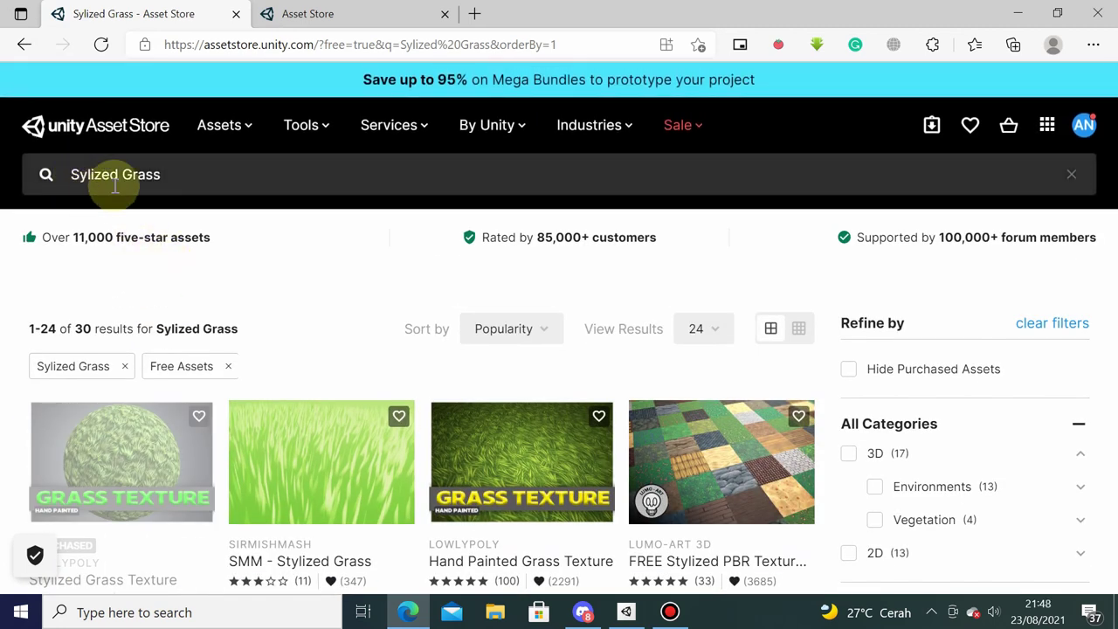
pyautogui.scroll(-2, 686, 400)
pyautogui.scroll(-1, 857, 431)
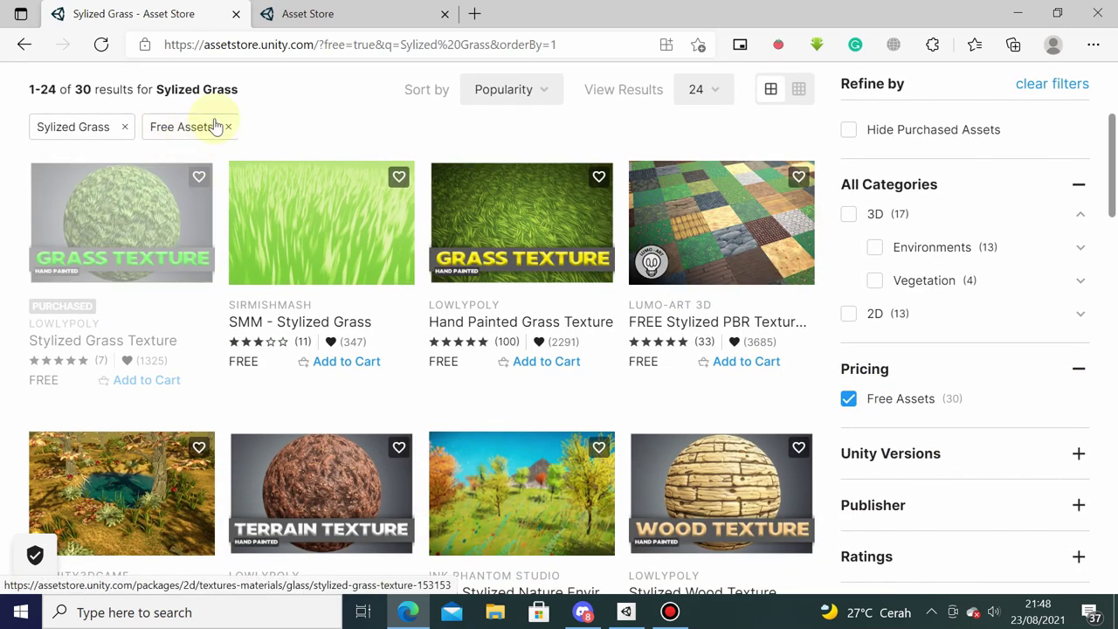
pyautogui.scroll(2, 219, 225)
# Replace the Stylized Grass query with 'Sci fi warrior', keeping the Free Assets filter.
pyautogui.click(191, 183)
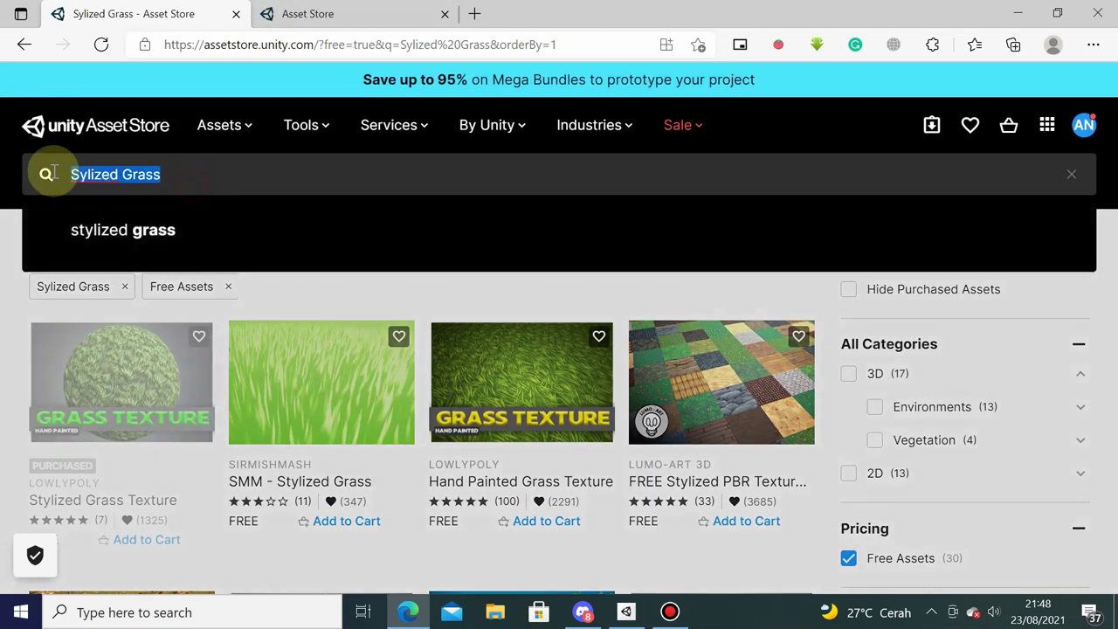
pyautogui.click(48, 175)
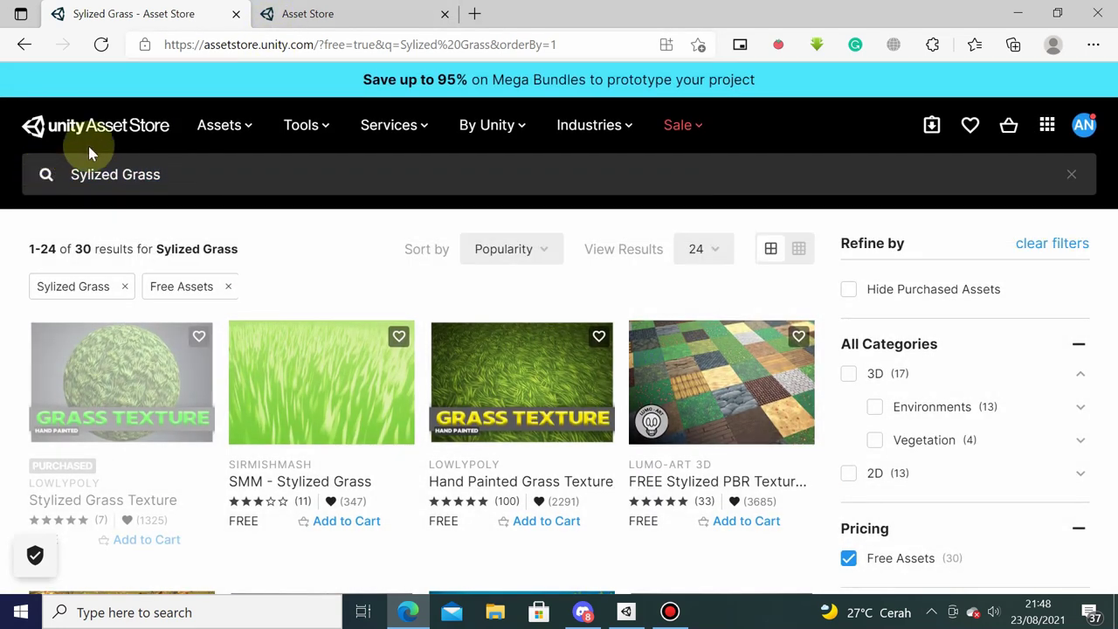
pyautogui.click(147, 174)
pyautogui.write('S')
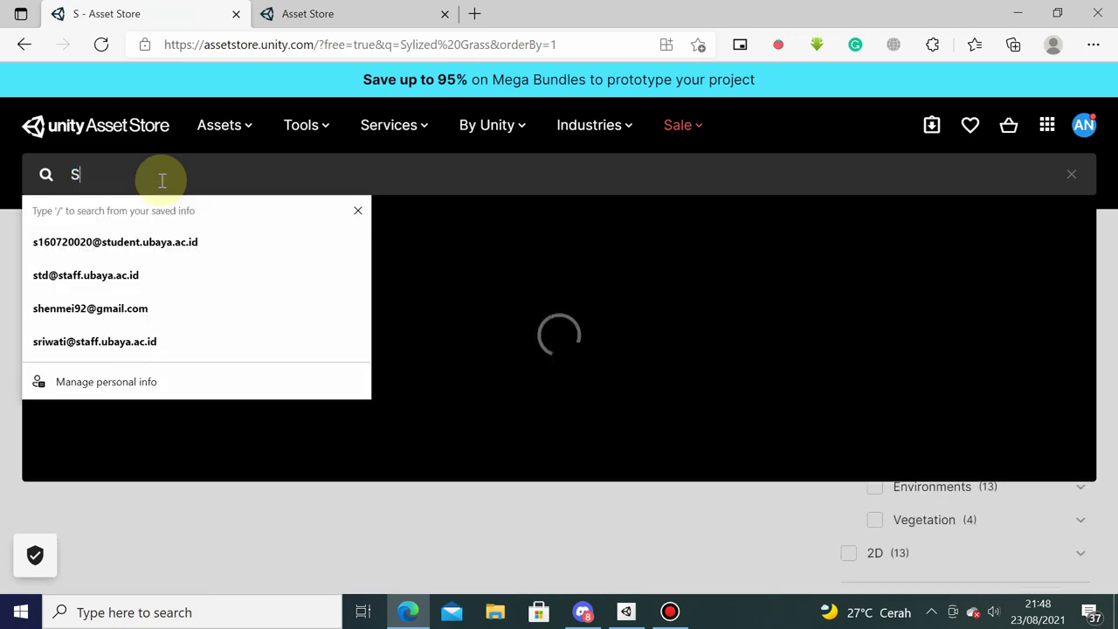
pyautogui.write('ci')
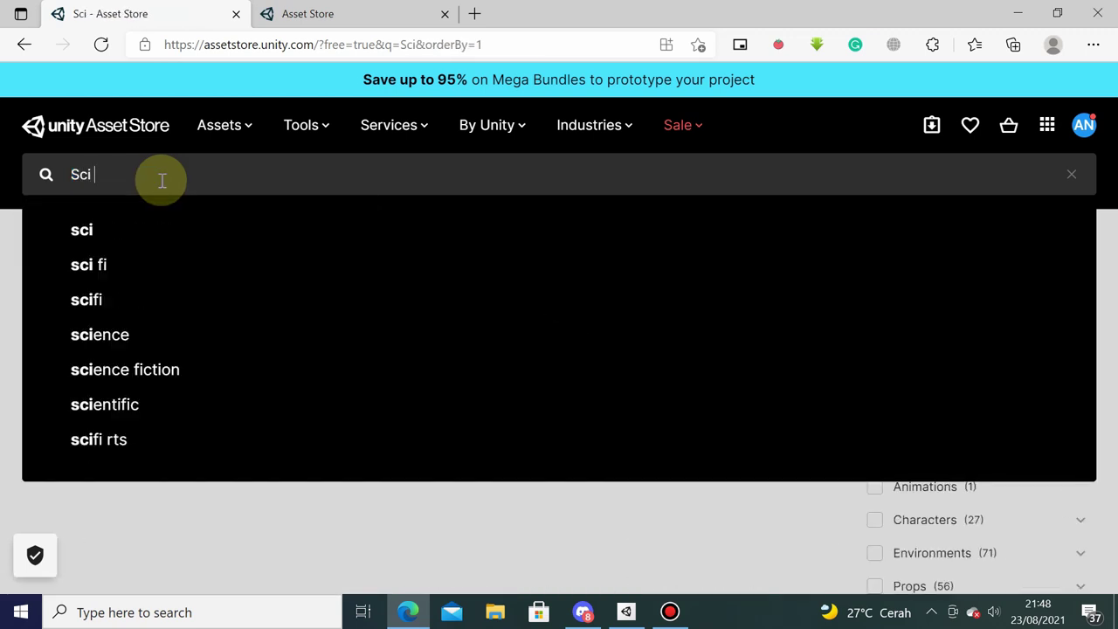
pyautogui.write('fi')
pyautogui.press('BackSpace')
pyautogui.press('BackSpace')
pyautogui.press('BackSpace')
pyautogui.write('fi warrior')
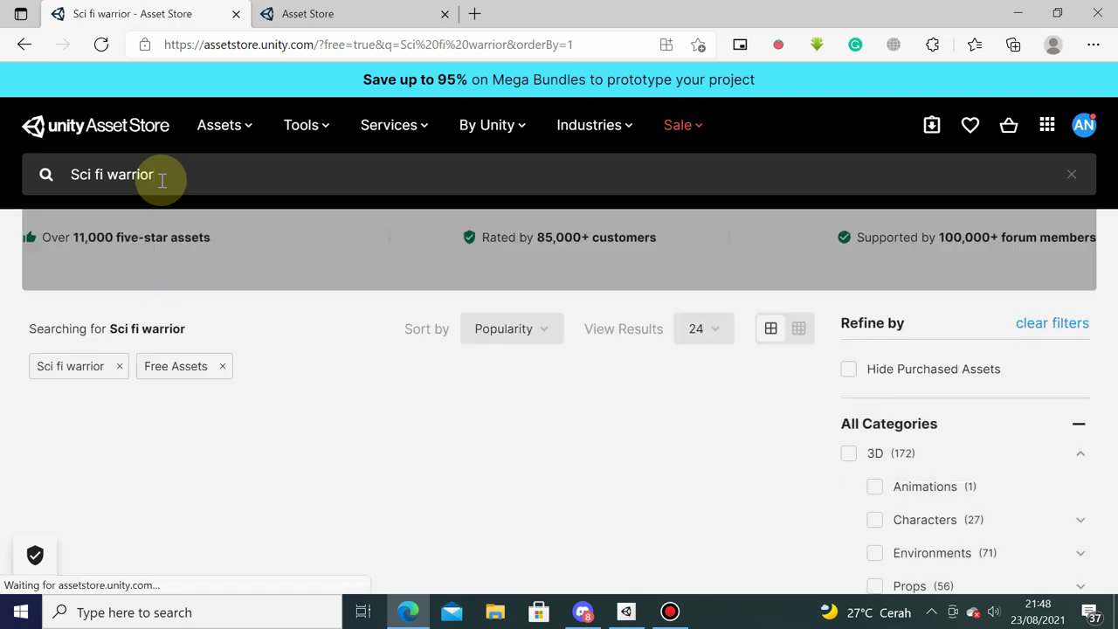
pyautogui.scroll(-1, 954, 527)
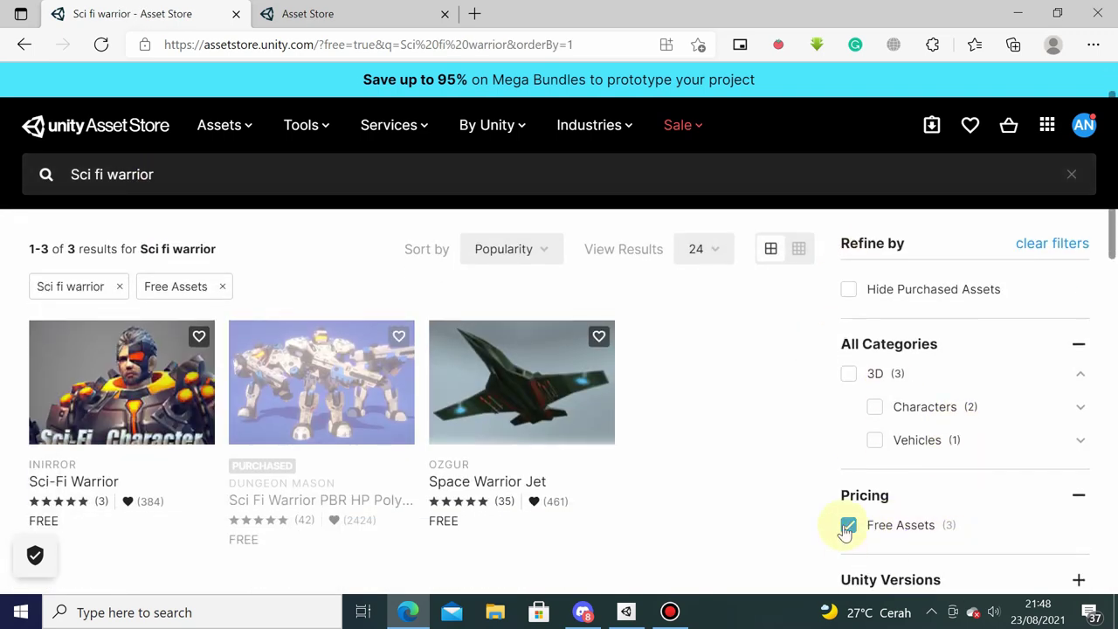
pyautogui.scroll(-1, 846, 531)
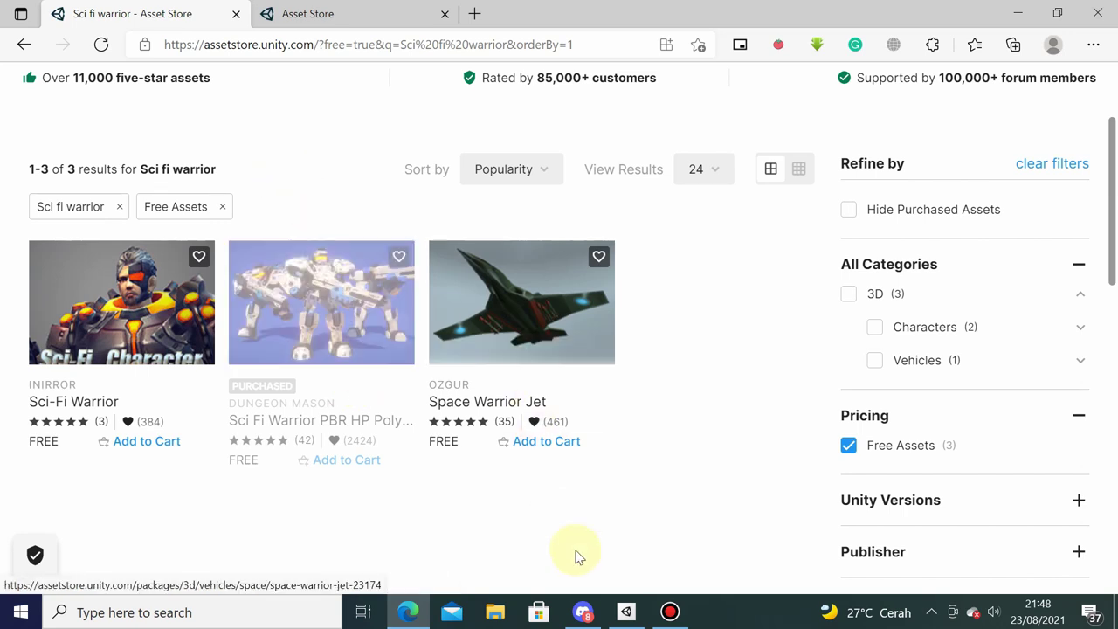
# Start a new Unity Hub project with 3D as the only chosen template.
pyautogui.click(626, 610)
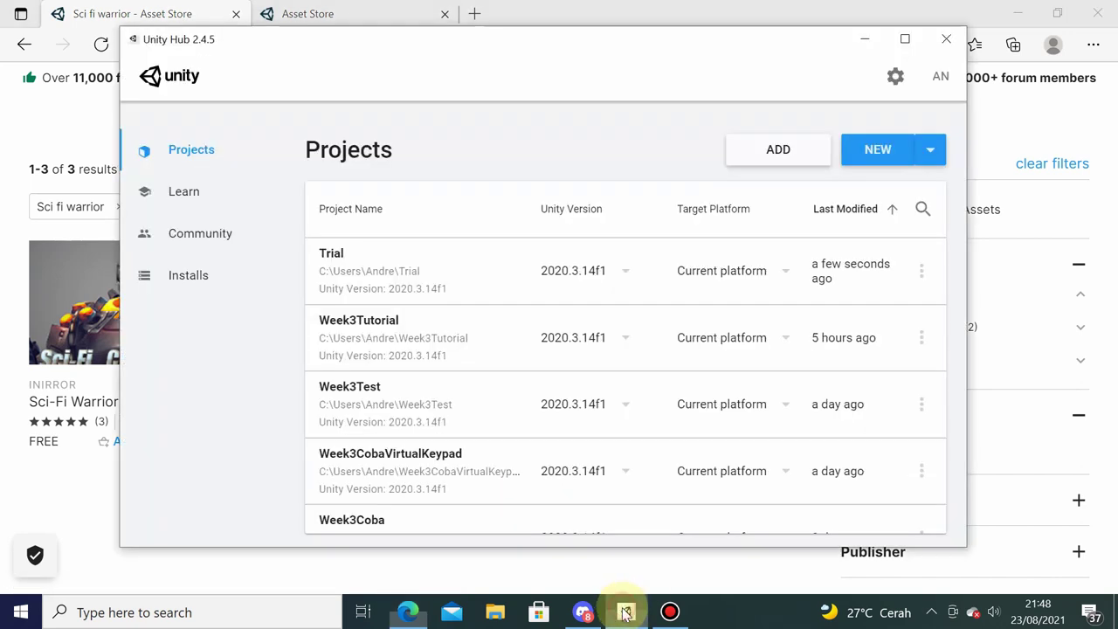
pyautogui.click(908, 149)
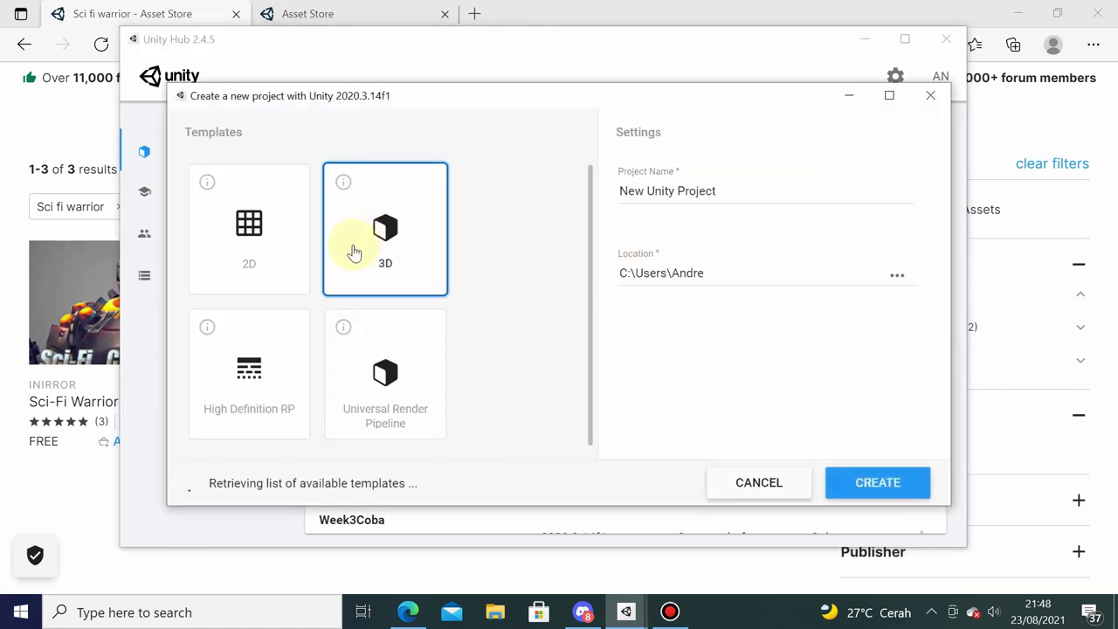
pyautogui.click(282, 230)
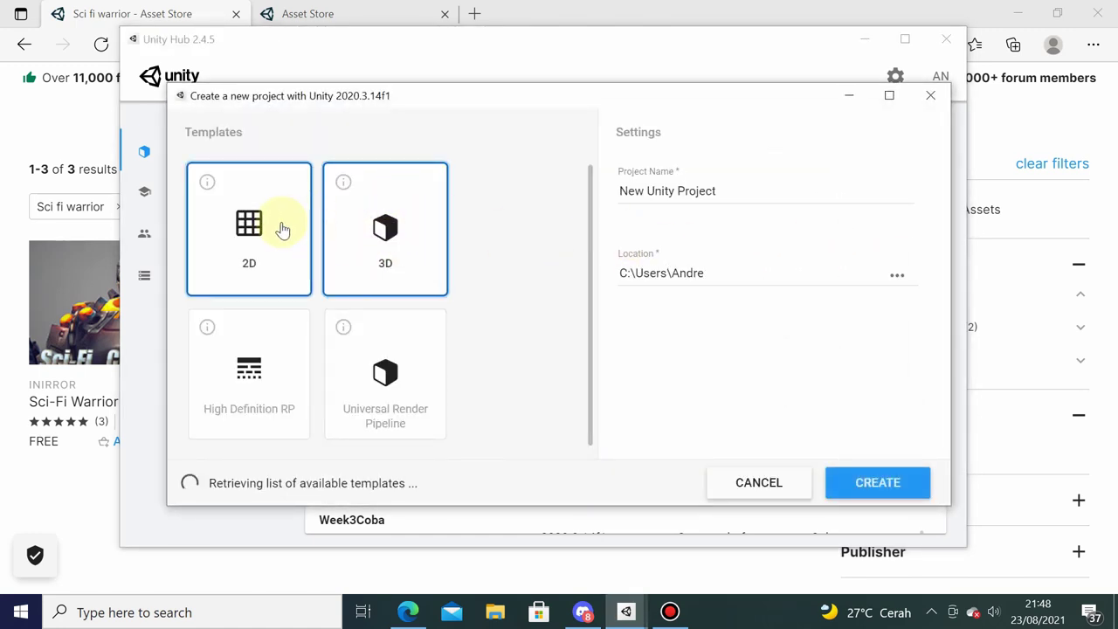
pyautogui.click(381, 227)
pyautogui.click(245, 234)
pyautogui.click(366, 230)
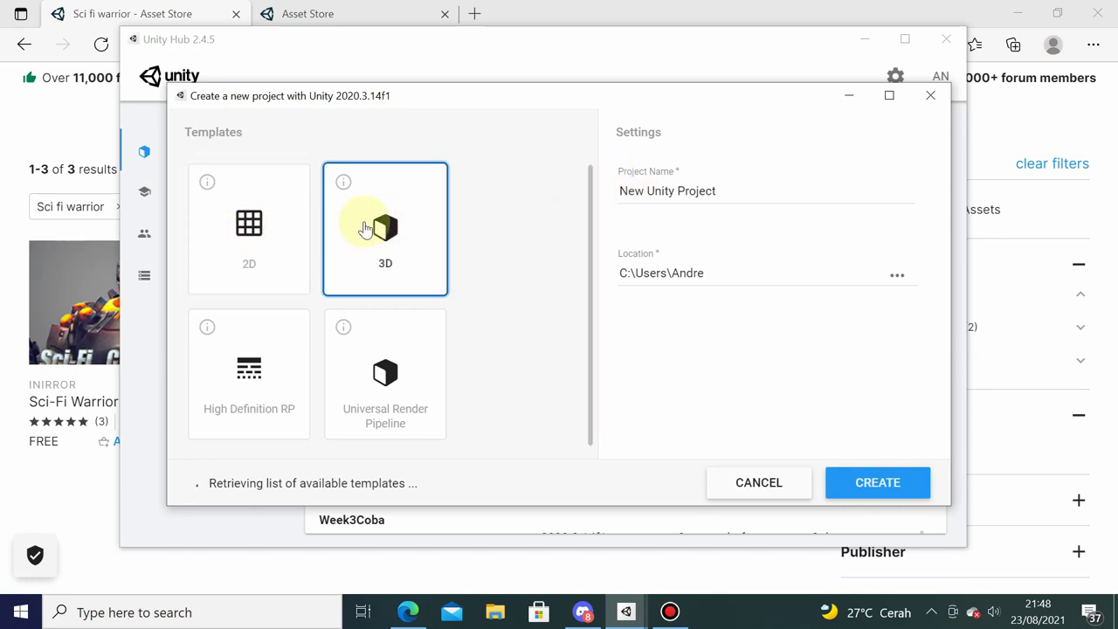
pyautogui.click(407, 234)
# Name the project 'Week3 Demo' and create it.
pyautogui.moveTo(740, 190); pyautogui.dragTo(593, 190)
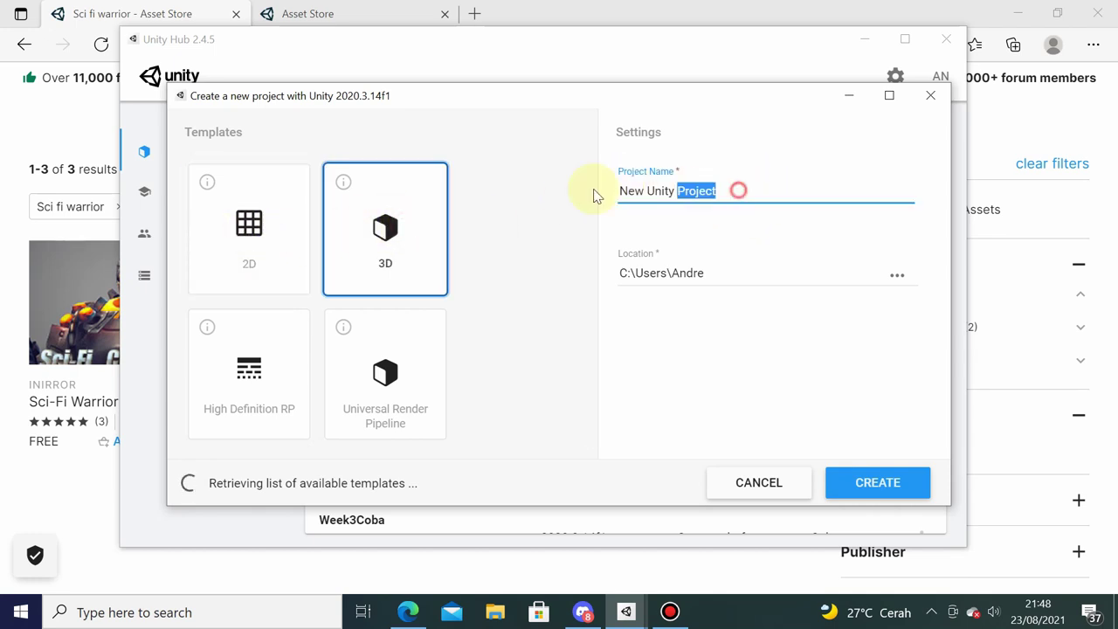
pyautogui.write('Week')
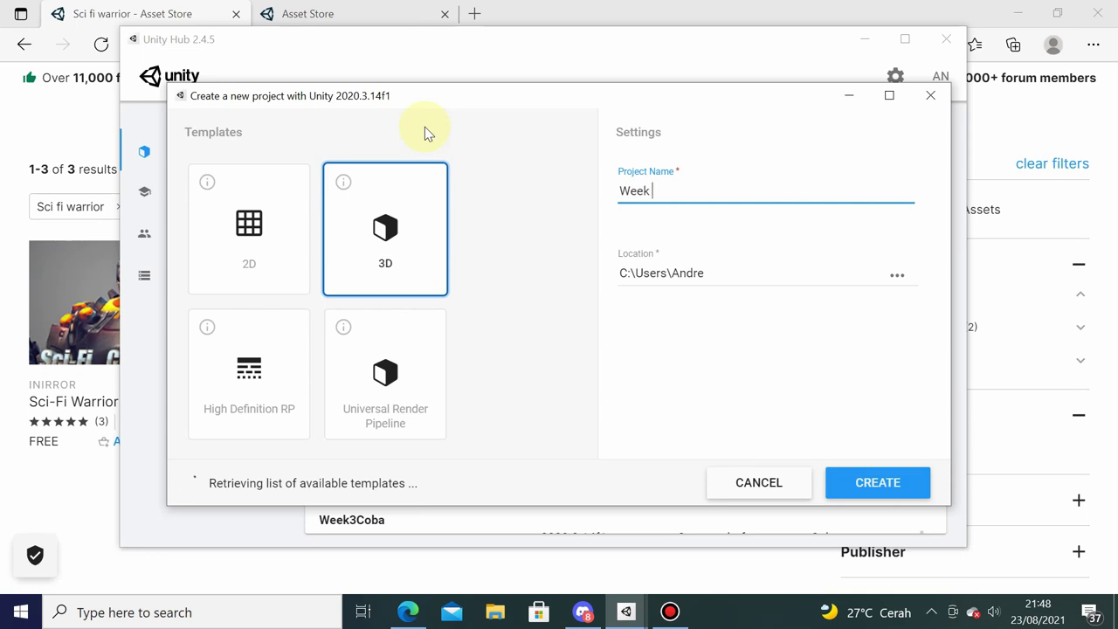
pyautogui.press('BackSpace')
pyautogui.press('BackSpace')
pyautogui.write('3 Demo')
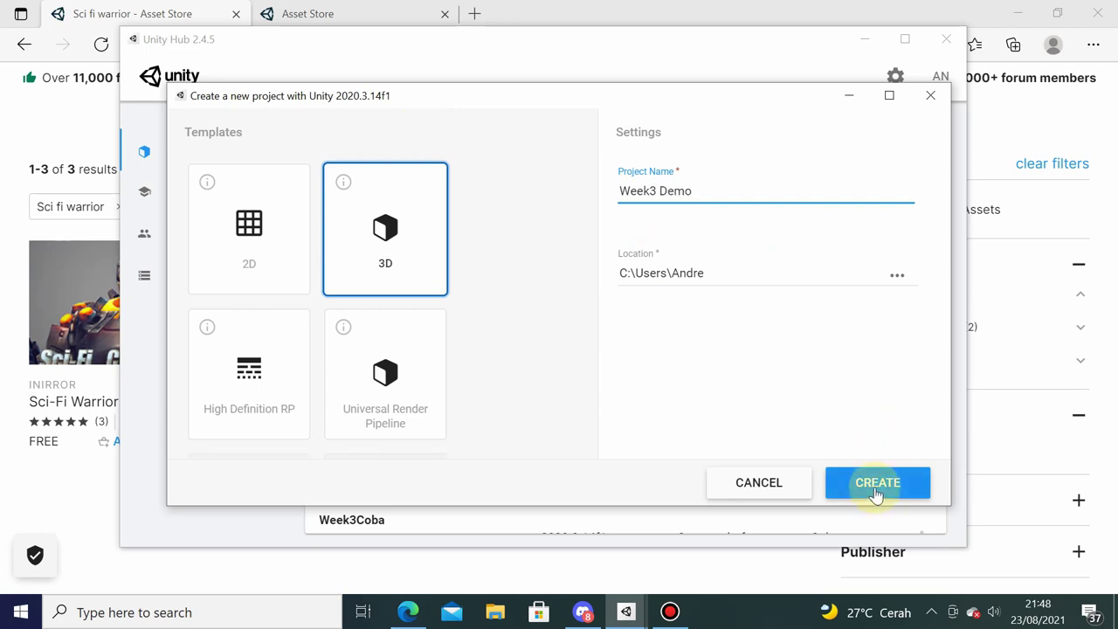
pyautogui.click(903, 490)
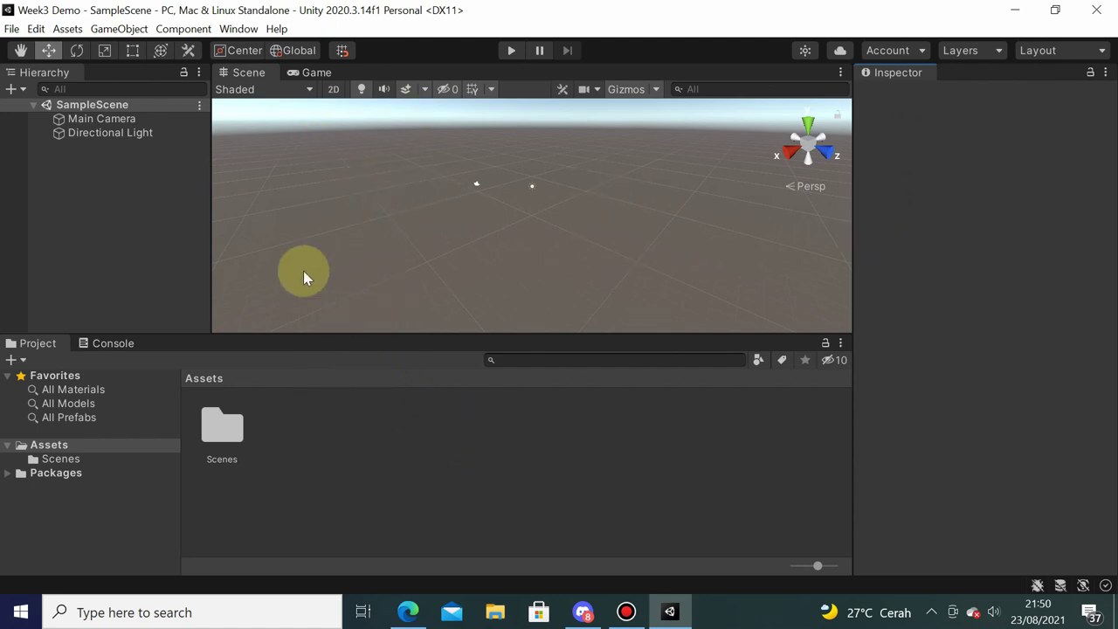
# Open the Package Manager and move its window to the right.
pyautogui.click(239, 29)
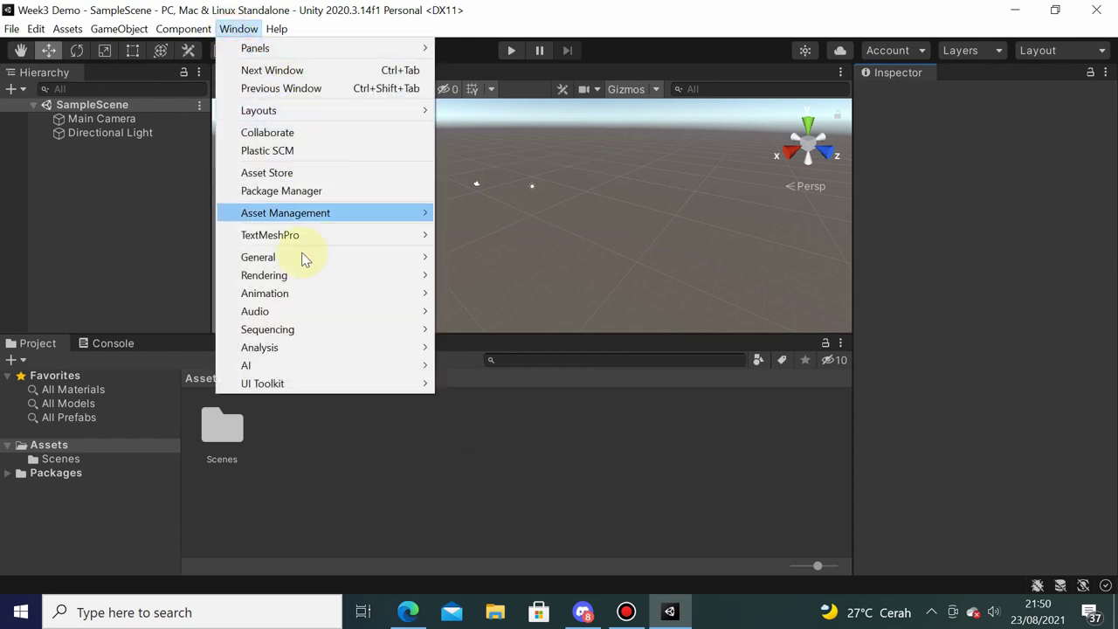
pyautogui.click(348, 191)
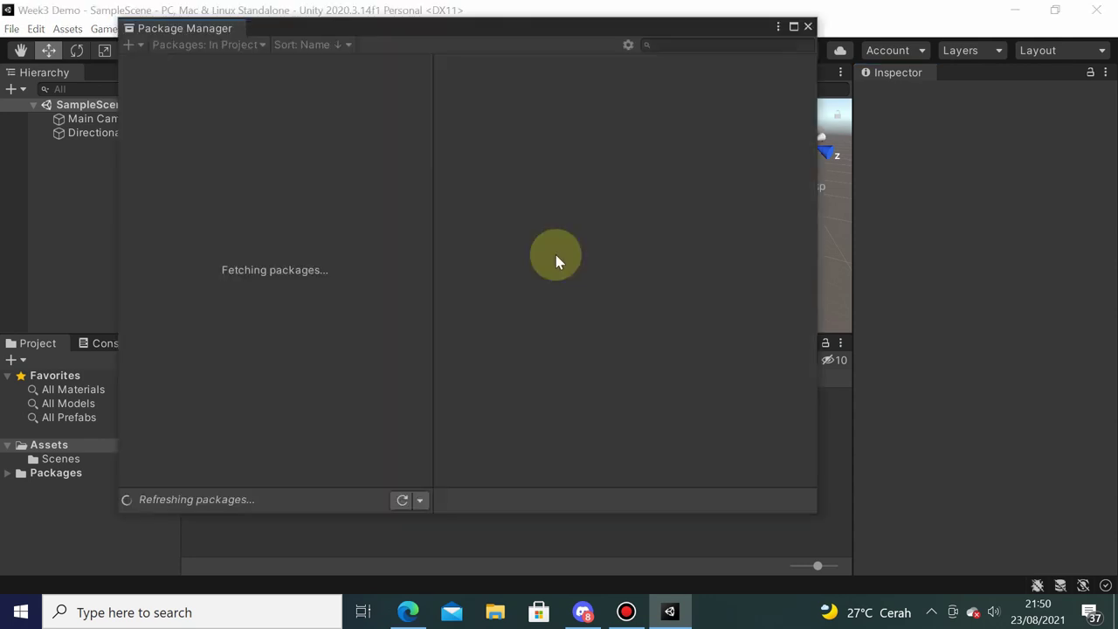
pyautogui.moveTo(415, 33); pyautogui.dragTo(497, 39)
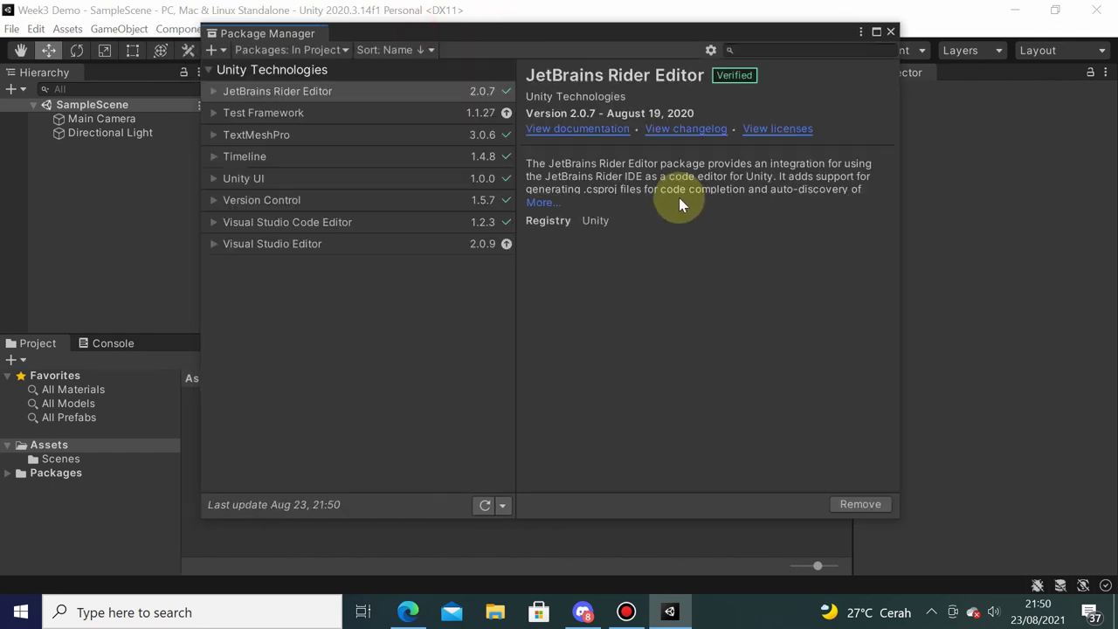
# Turn on Enable Preview Packages in Project Settings, accept the warning, and close settings.
pyautogui.click(709, 52)
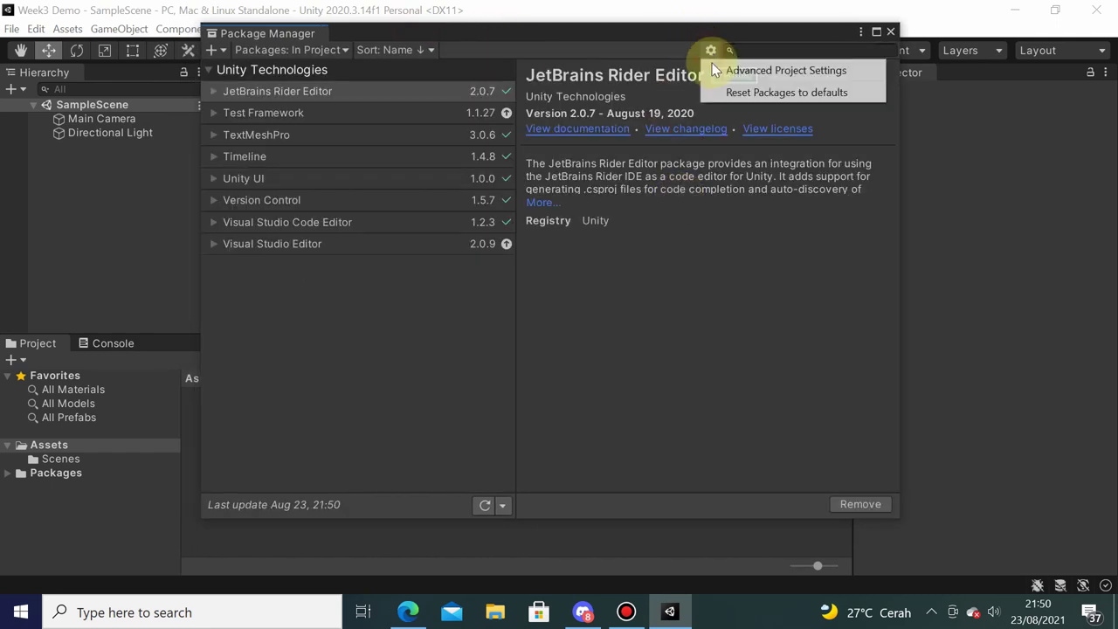
pyautogui.click(733, 70)
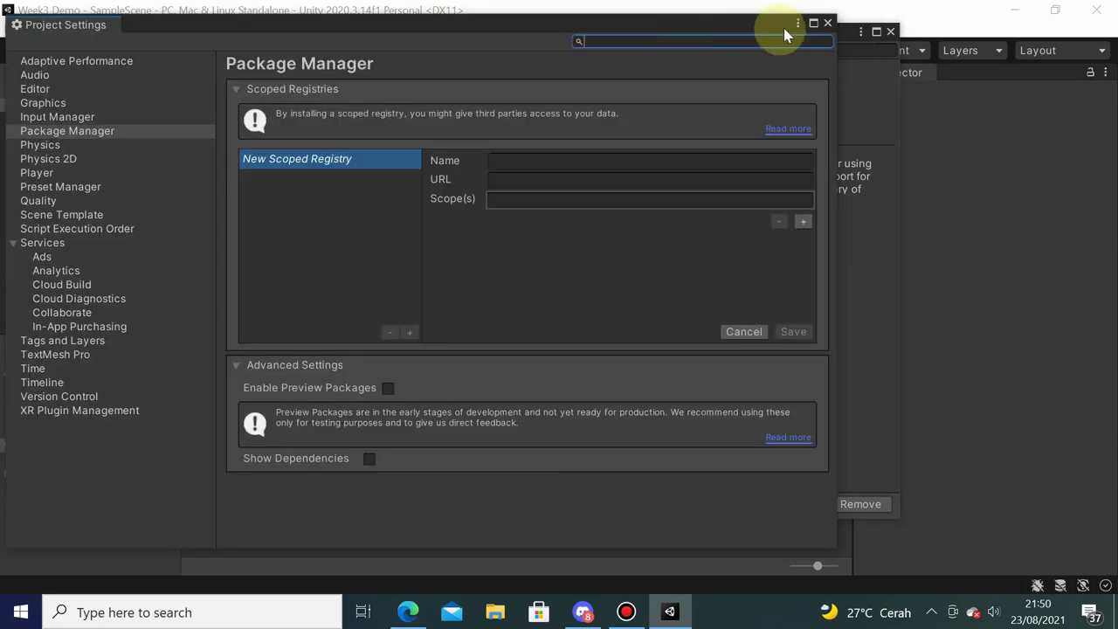
pyautogui.click(828, 22)
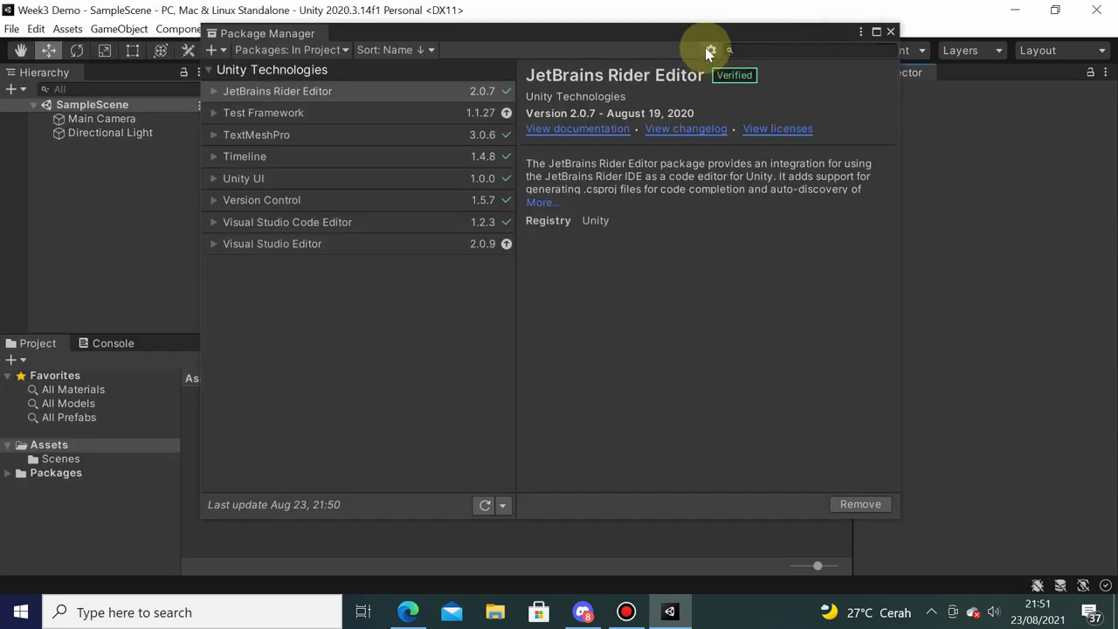
pyautogui.click(709, 51)
pyautogui.click(736, 70)
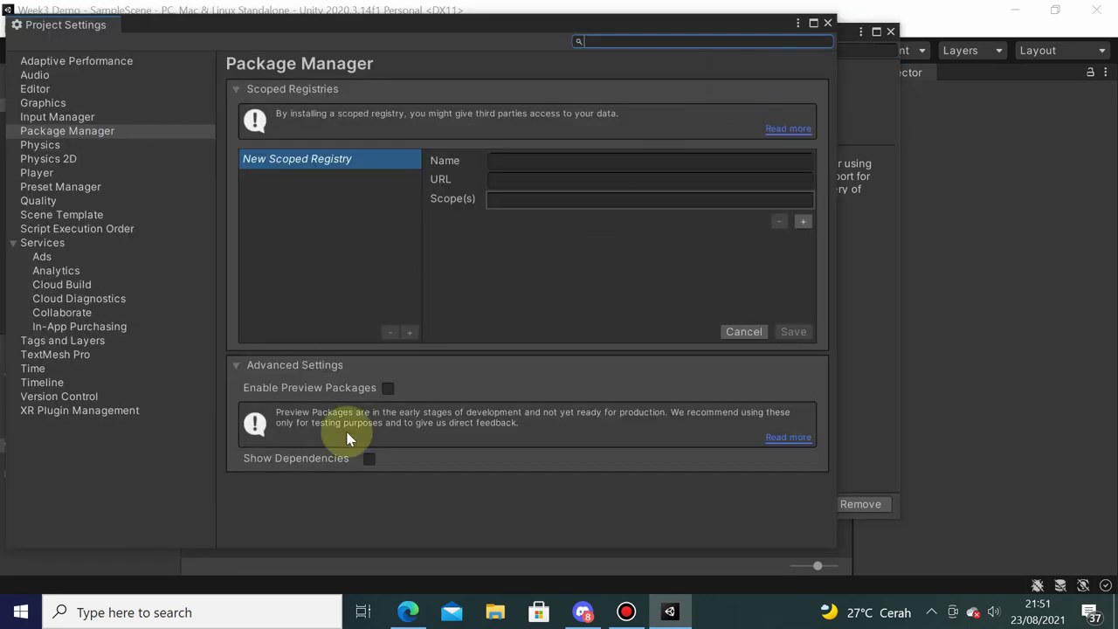
pyautogui.click(390, 390)
pyautogui.click(617, 332)
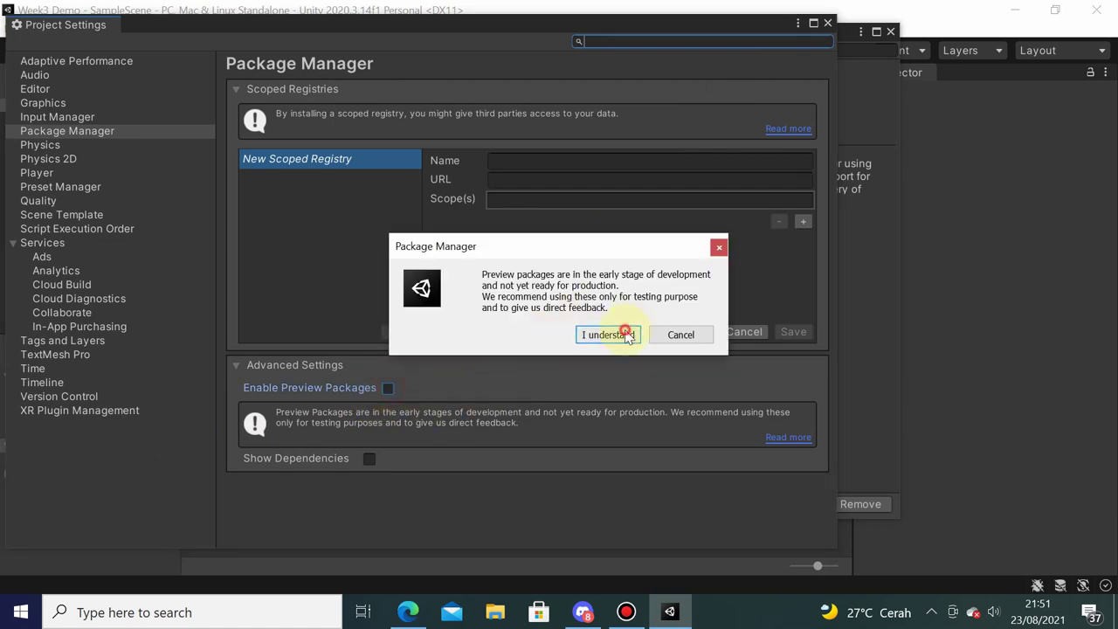
pyautogui.click(827, 23)
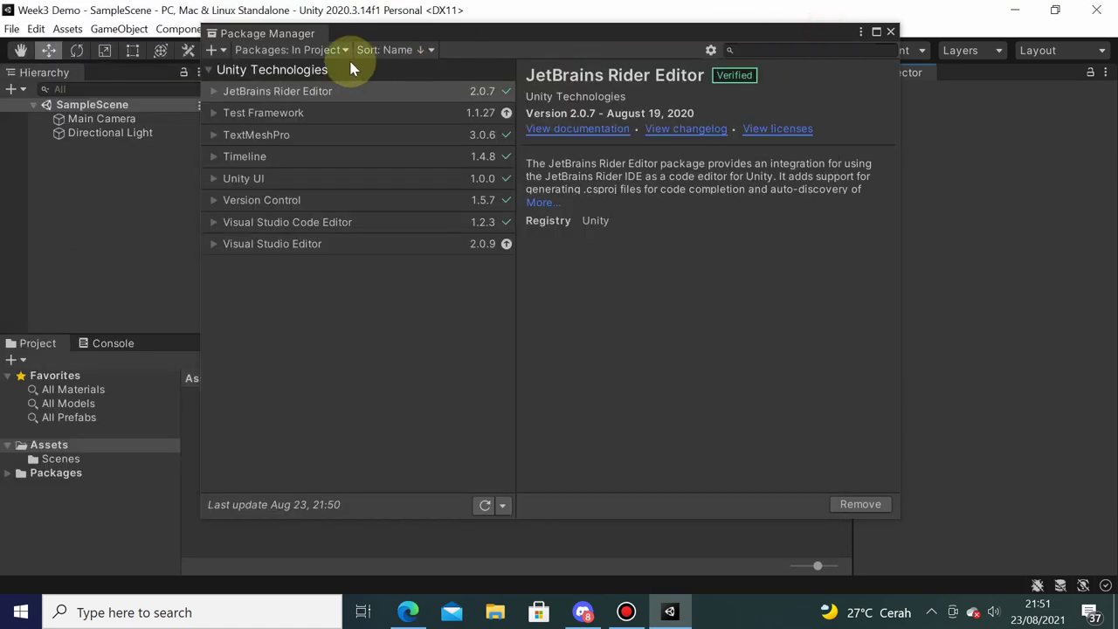
# Install Device Simulator from the Unity Registry, then clear the search for Input System.
pyautogui.click(297, 50)
pyautogui.click(307, 69)
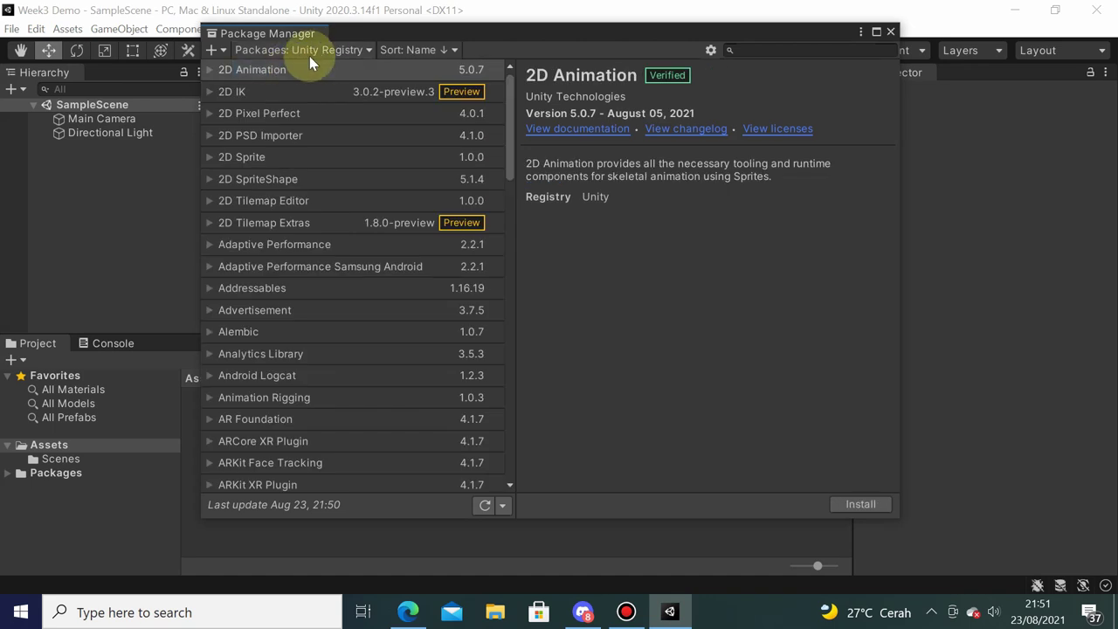
pyautogui.write('device')
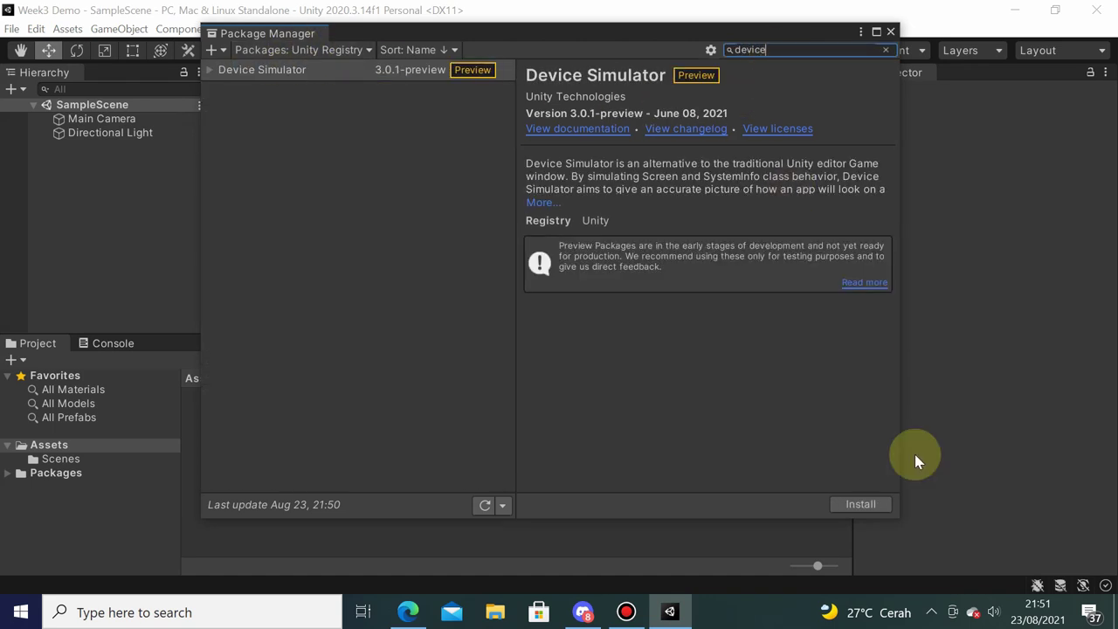
pyautogui.click(857, 505)
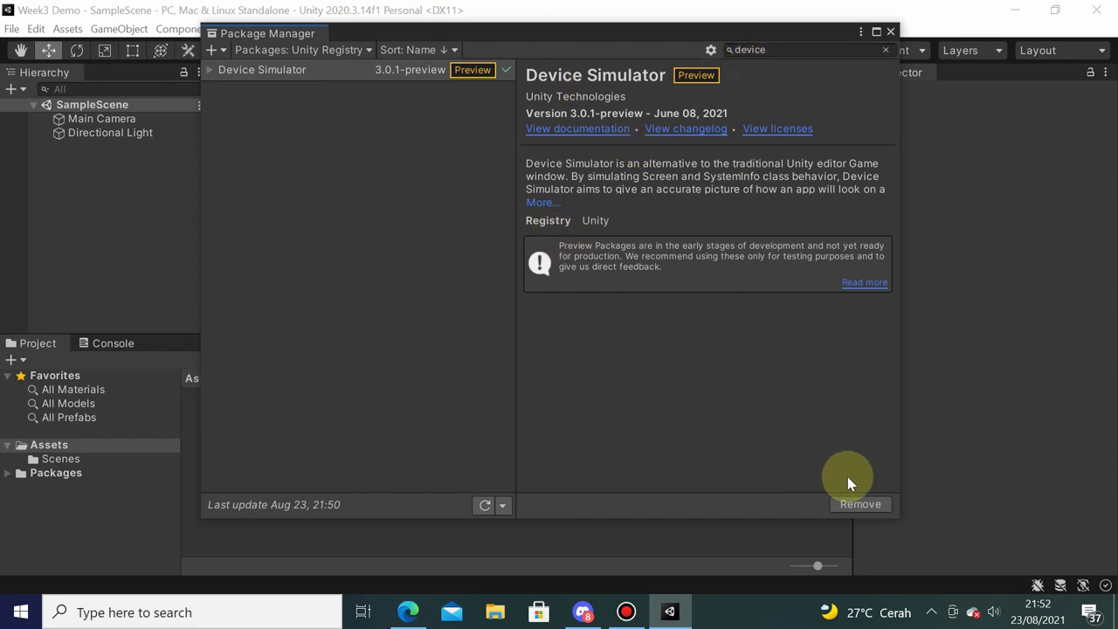
pyautogui.click(777, 42)
pyautogui.doubleClick(749, 49)
pyautogui.write('input sy')
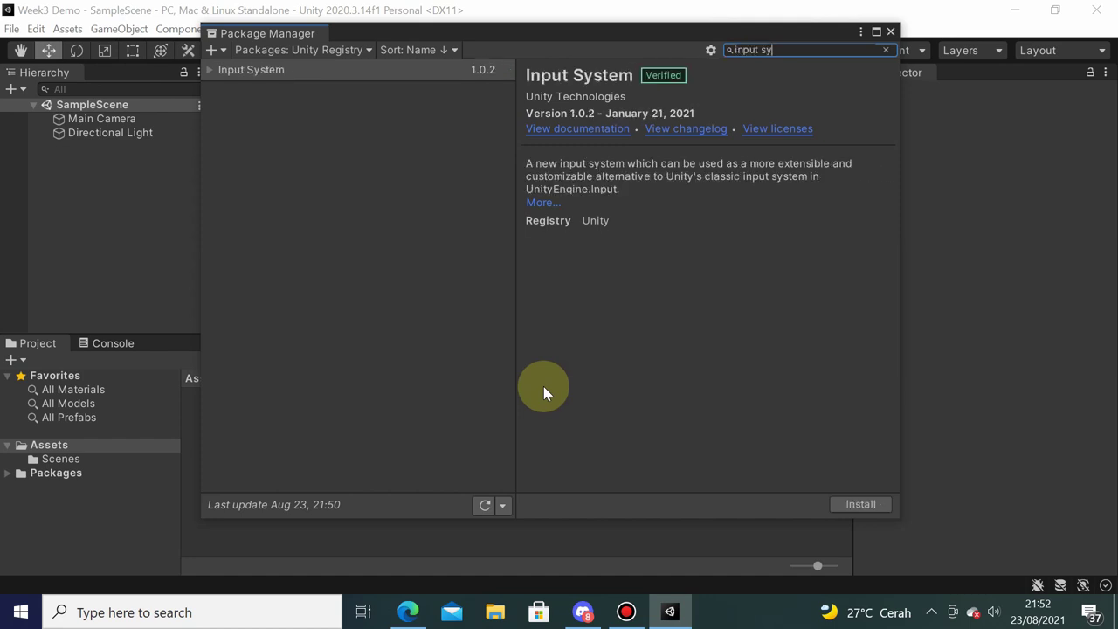
# Install Input System 1.0.2, enabling the native input backends and restarting the editor.
pyautogui.click(857, 504)
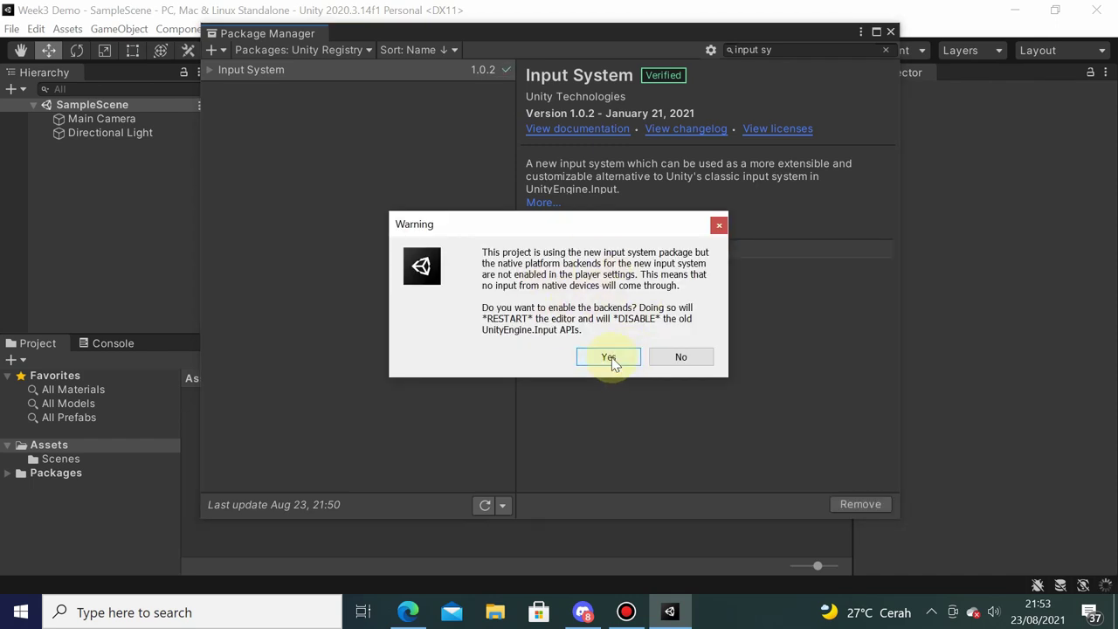
pyautogui.click(609, 357)
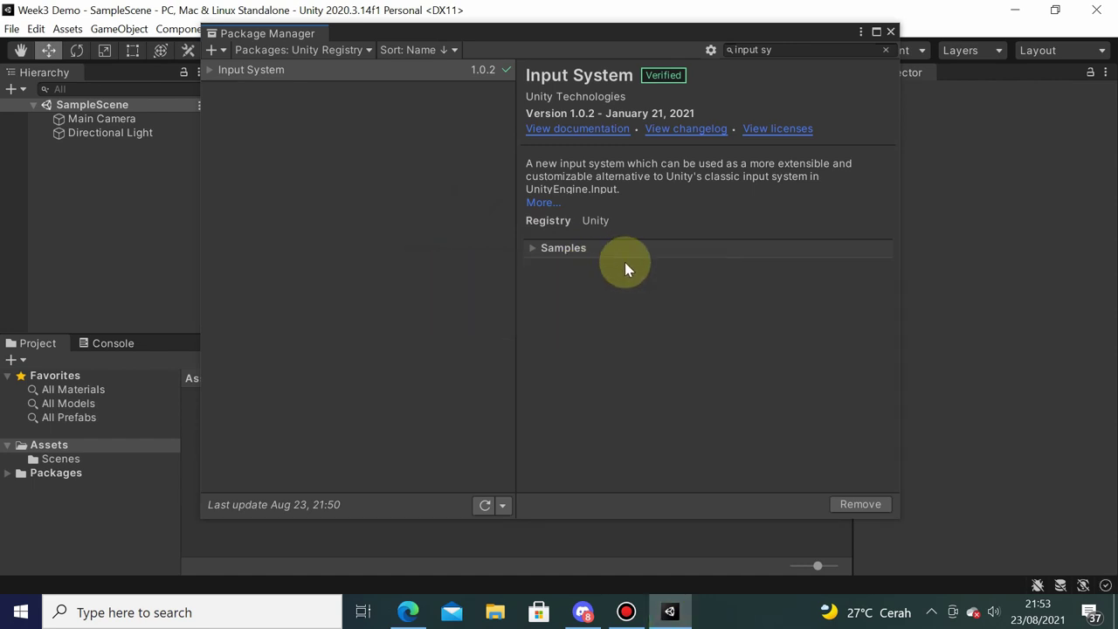
pyautogui.hotkey('alt', 'Tab')
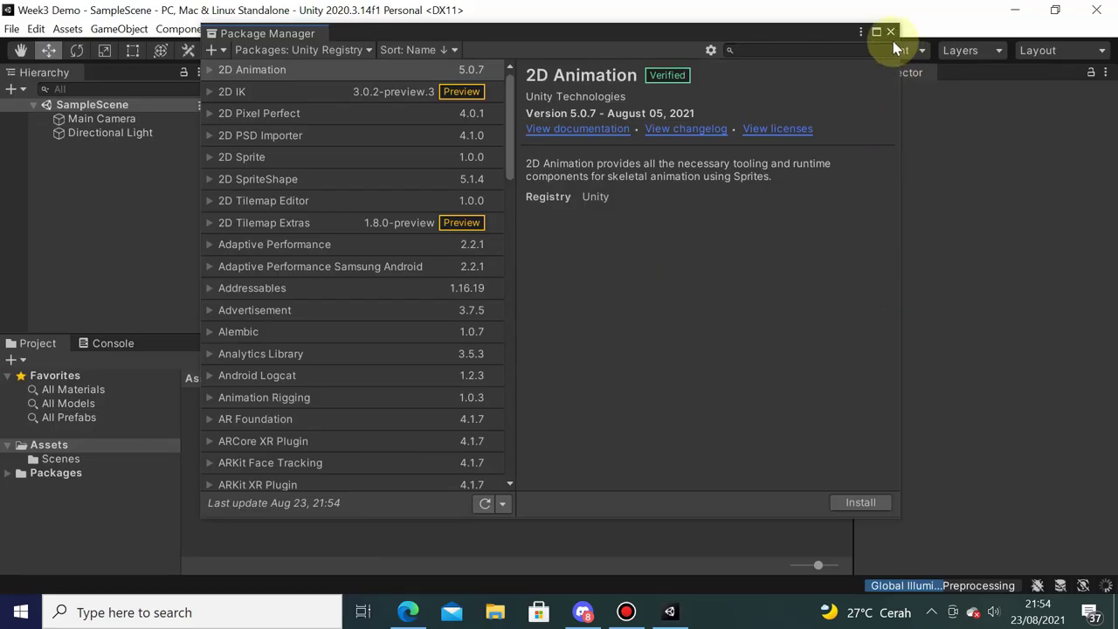
# Close Package Manager and open Device Simulator with the iPad rotated to landscape.
pyautogui.click(889, 33)
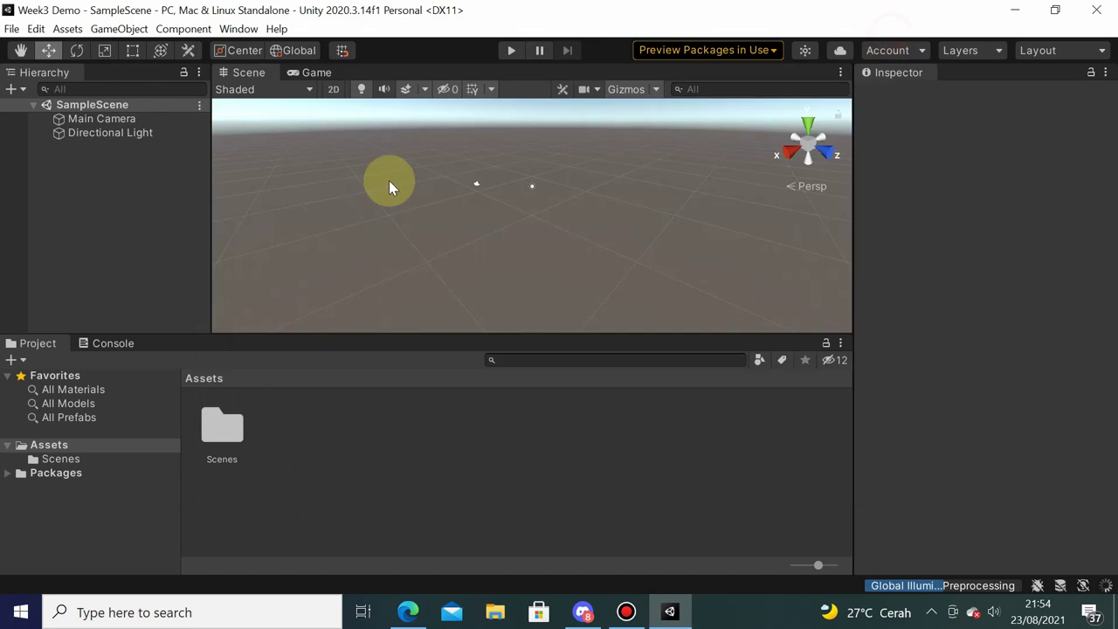
pyautogui.click(238, 29)
pyautogui.moveTo(278, 259)
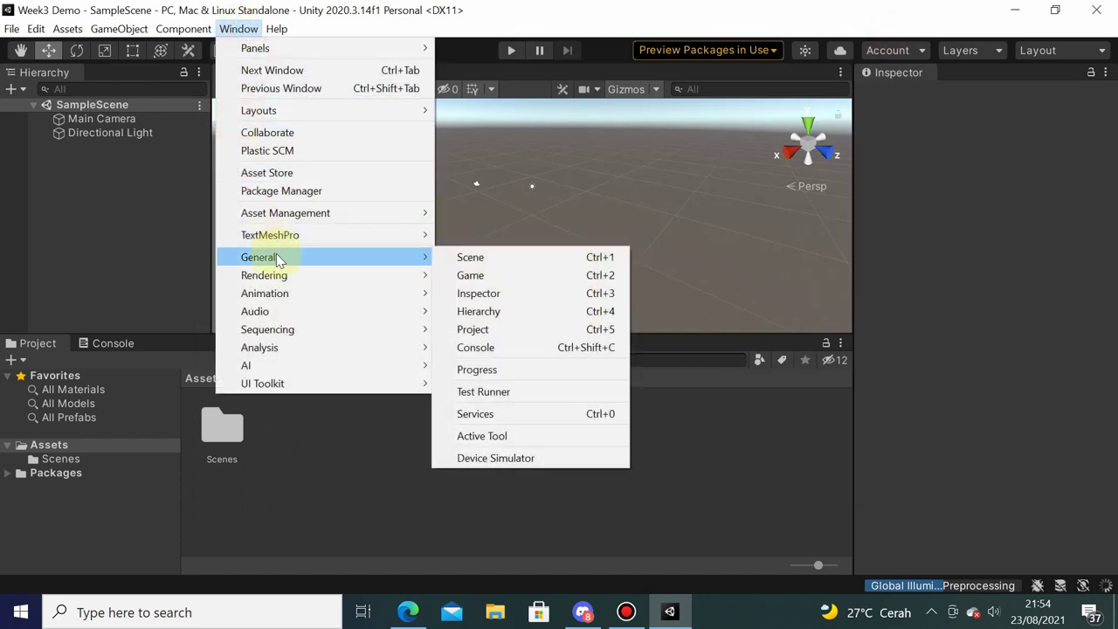
pyautogui.click(494, 458)
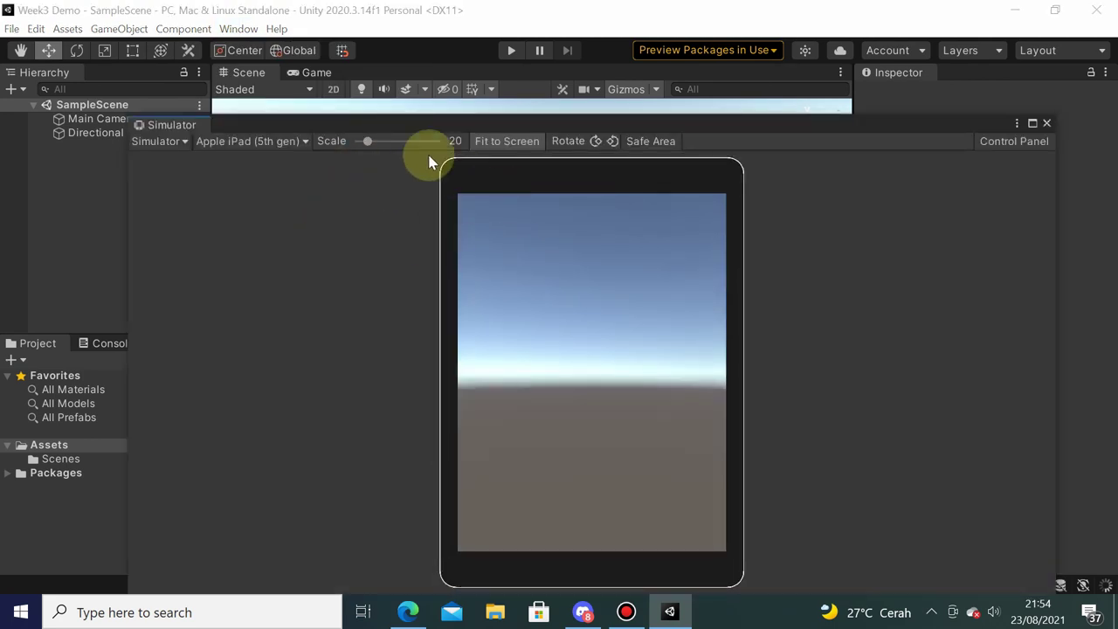
pyautogui.click(612, 141)
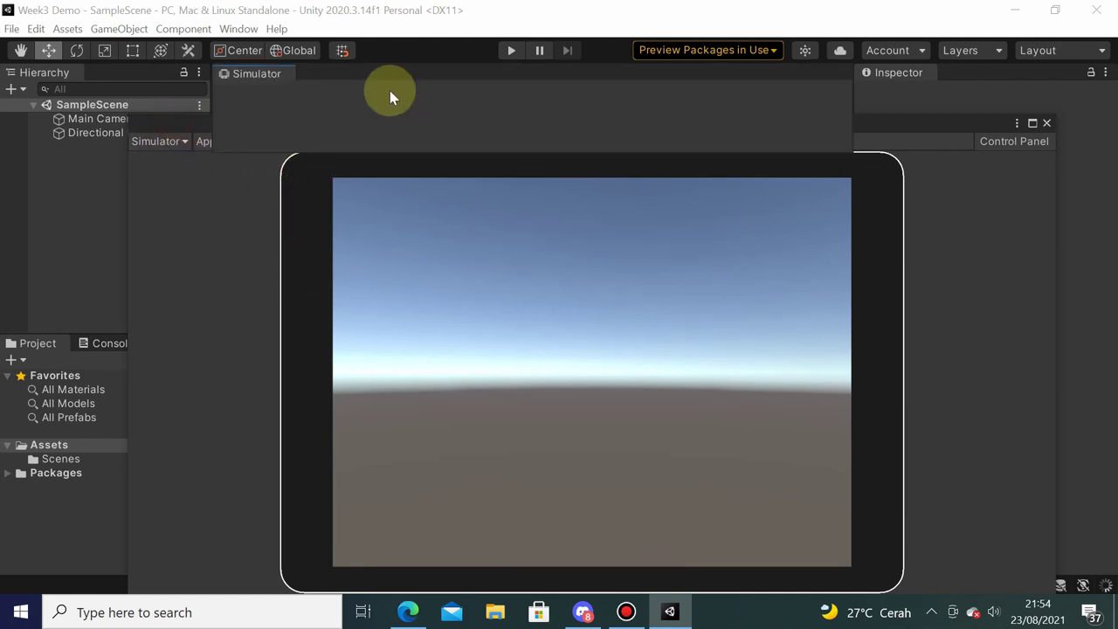
# Dock the Simulator beside the Scene view and resize the Scene, Simulator and Hierarchy panels.
pyautogui.moveTo(186, 129)
pyautogui.mouseDown()
pyautogui.moveTo(374, 75)
pyautogui.moveTo(786, 164)
pyautogui.mouseUp()
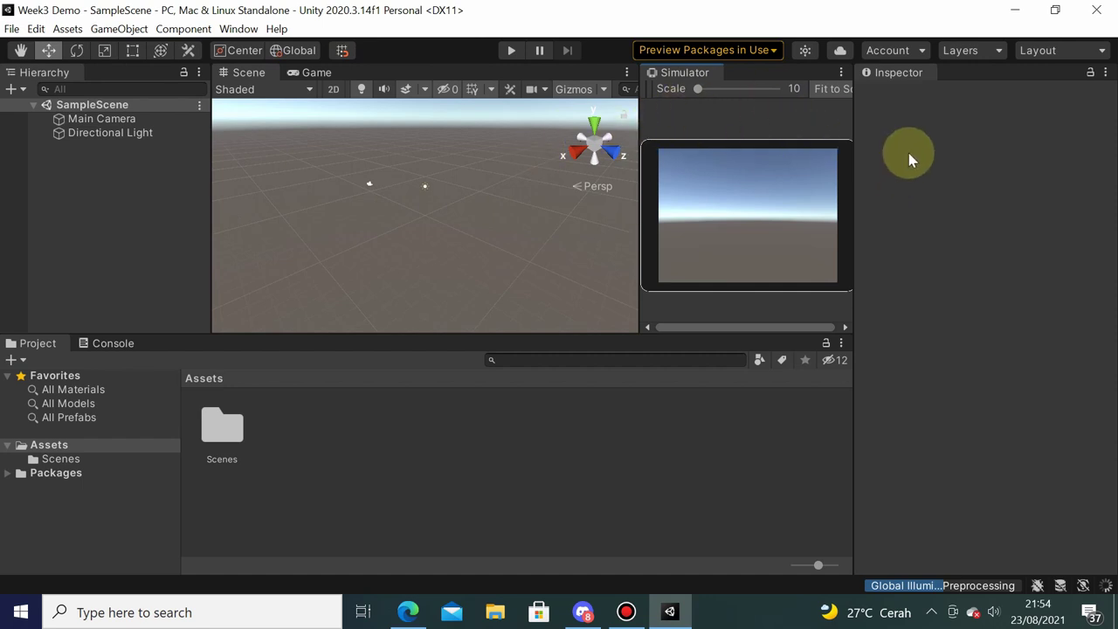
pyautogui.moveTo(856, 142); pyautogui.dragTo(955, 139)
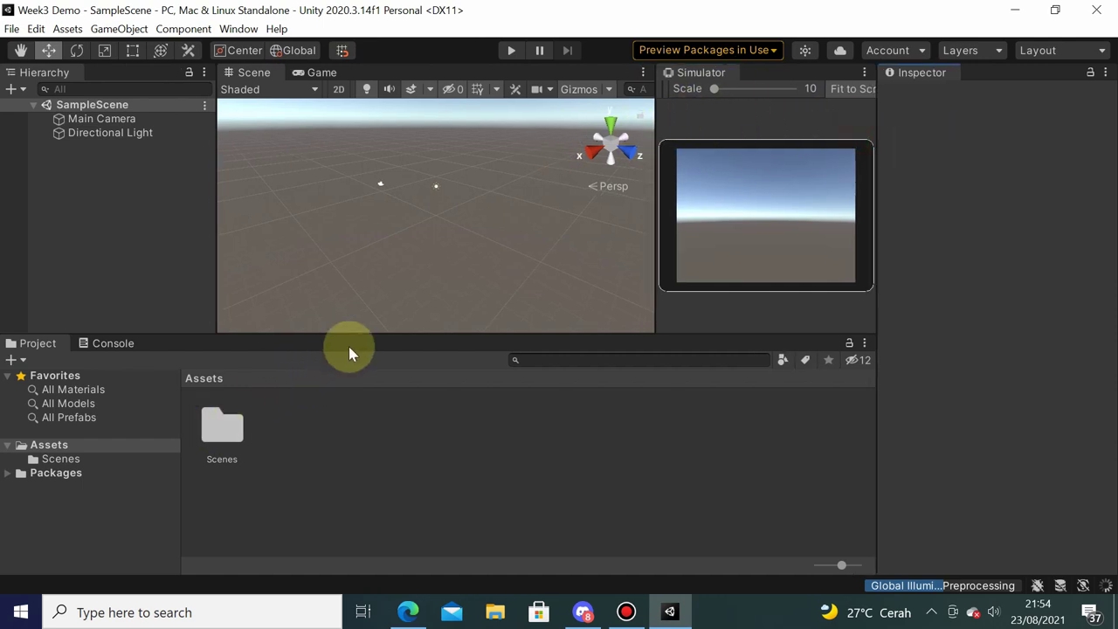
pyautogui.moveTo(374, 335); pyautogui.dragTo(337, 392)
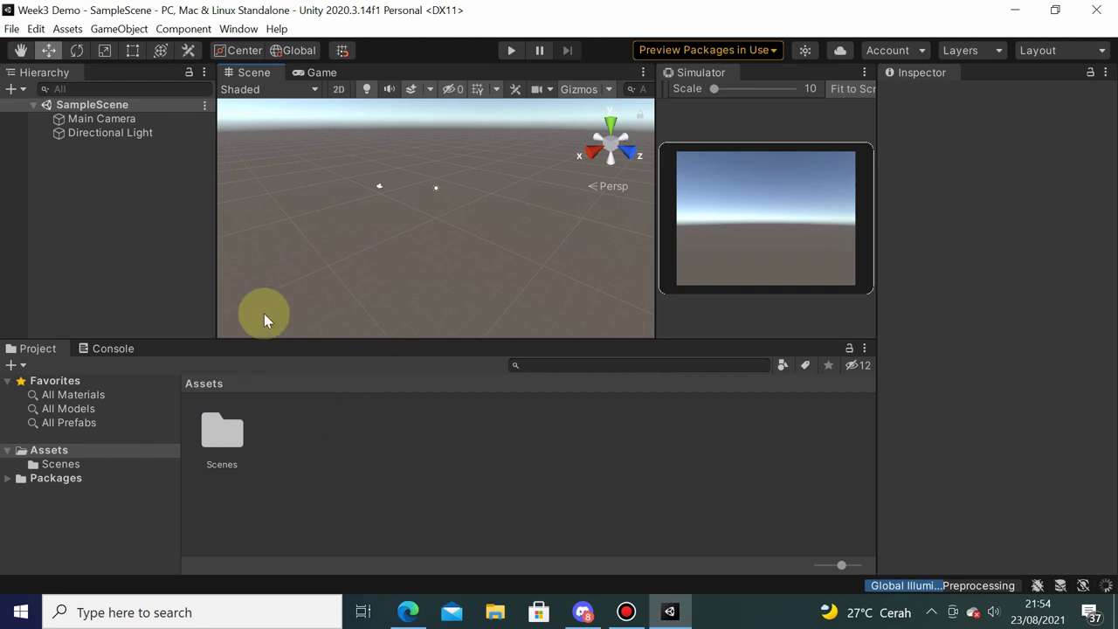
pyautogui.moveTo(214, 267); pyautogui.dragTo(168, 267)
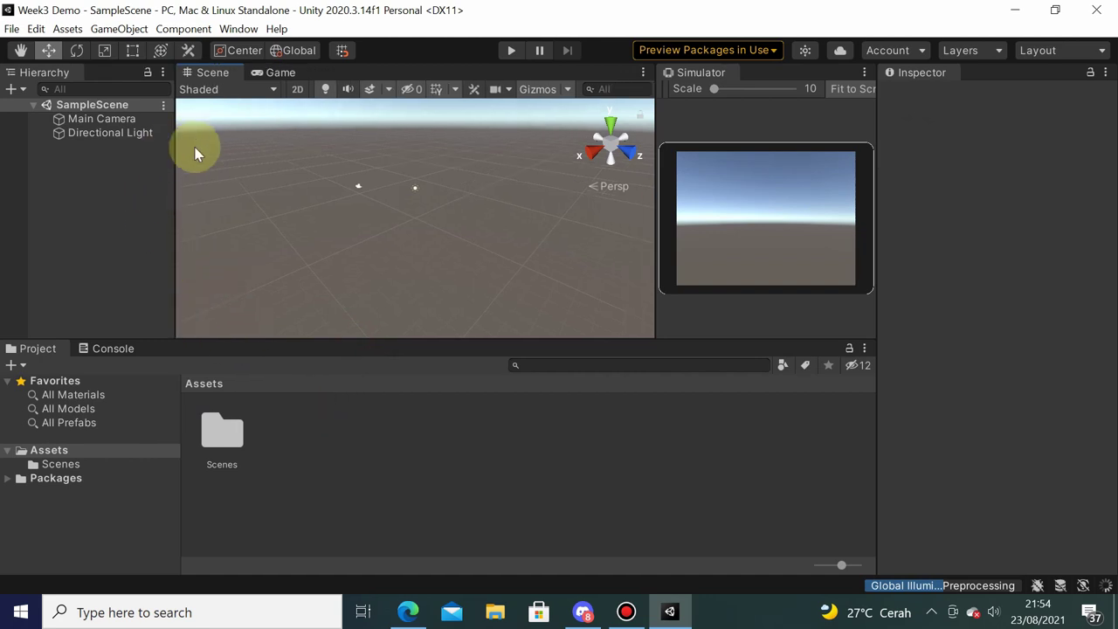
# Enable Simulate Touch Input From Mouse or Pen in the Input Debugger, then close it.
pyautogui.click(239, 29)
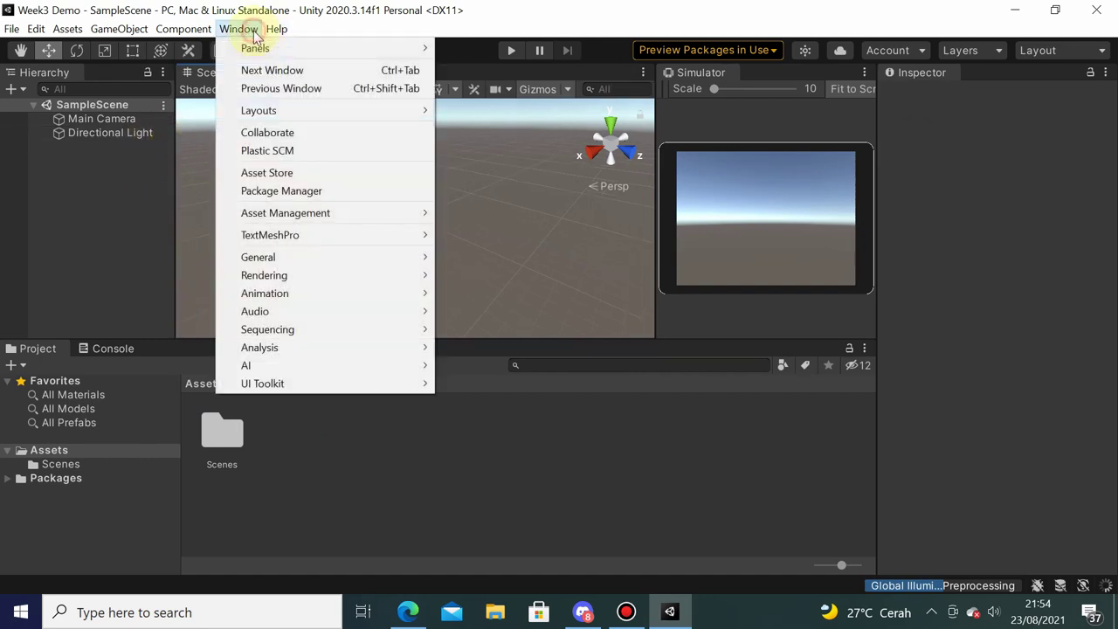
pyautogui.moveTo(263, 348)
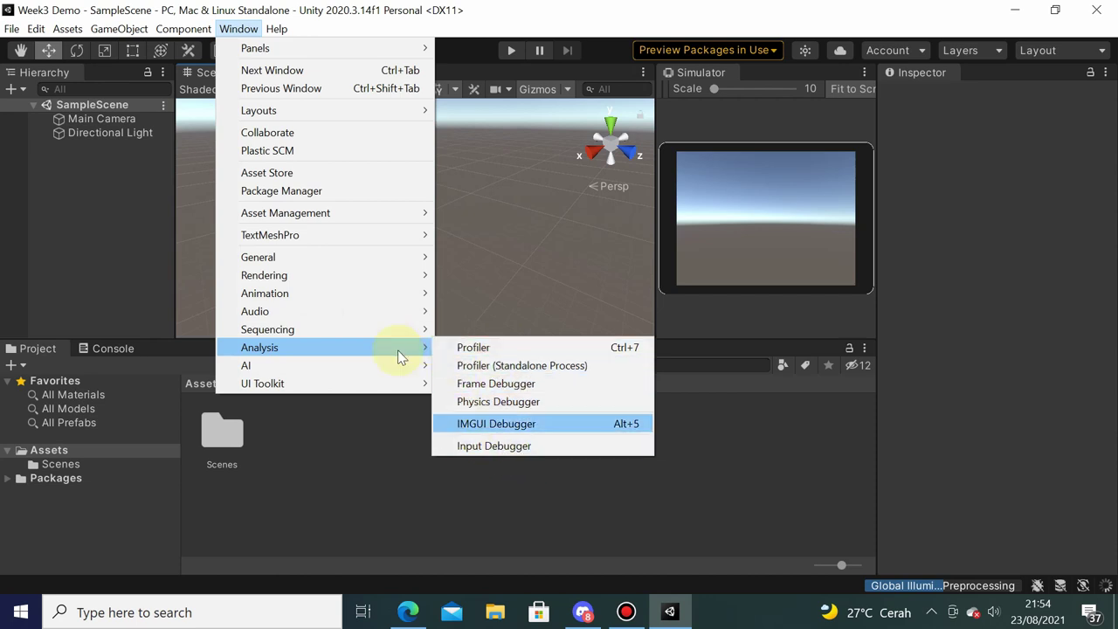
pyautogui.click(474, 445)
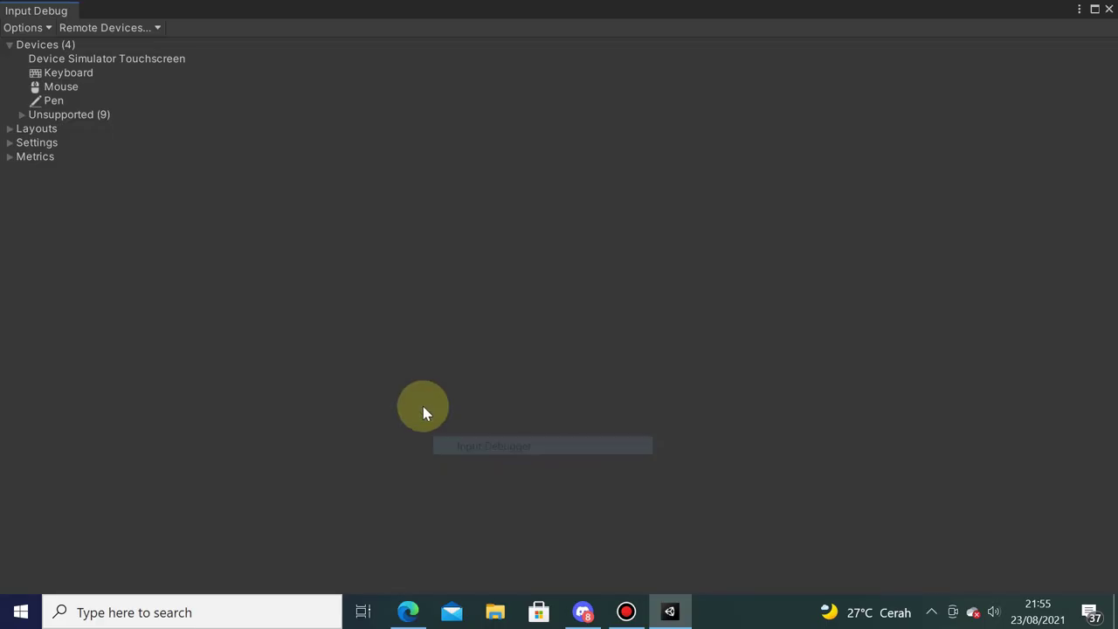
pyautogui.click(43, 28)
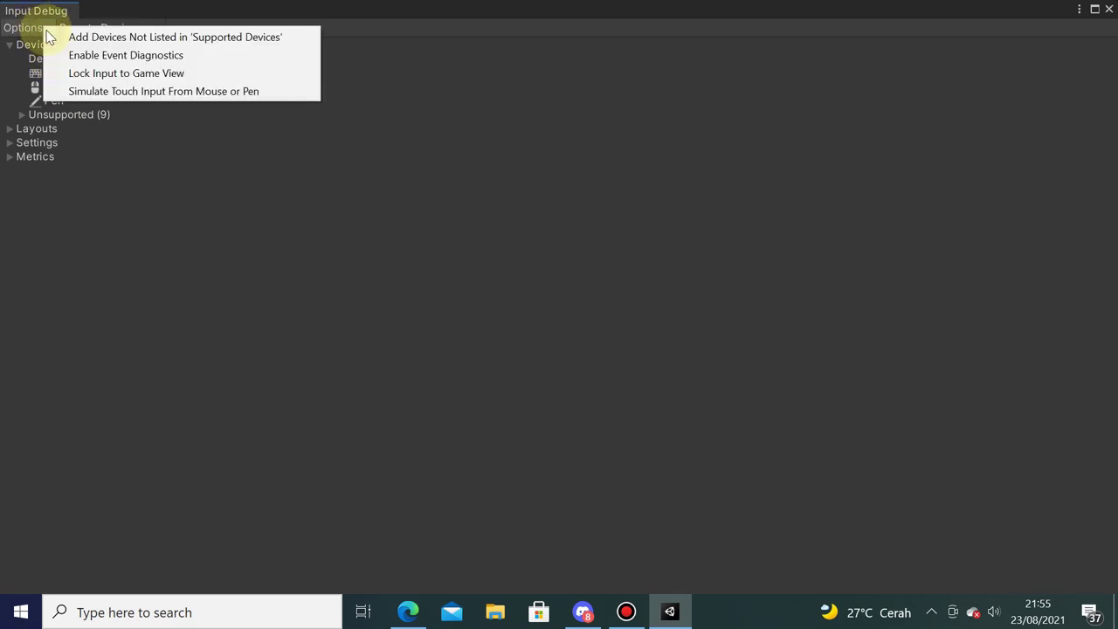
pyautogui.click(122, 91)
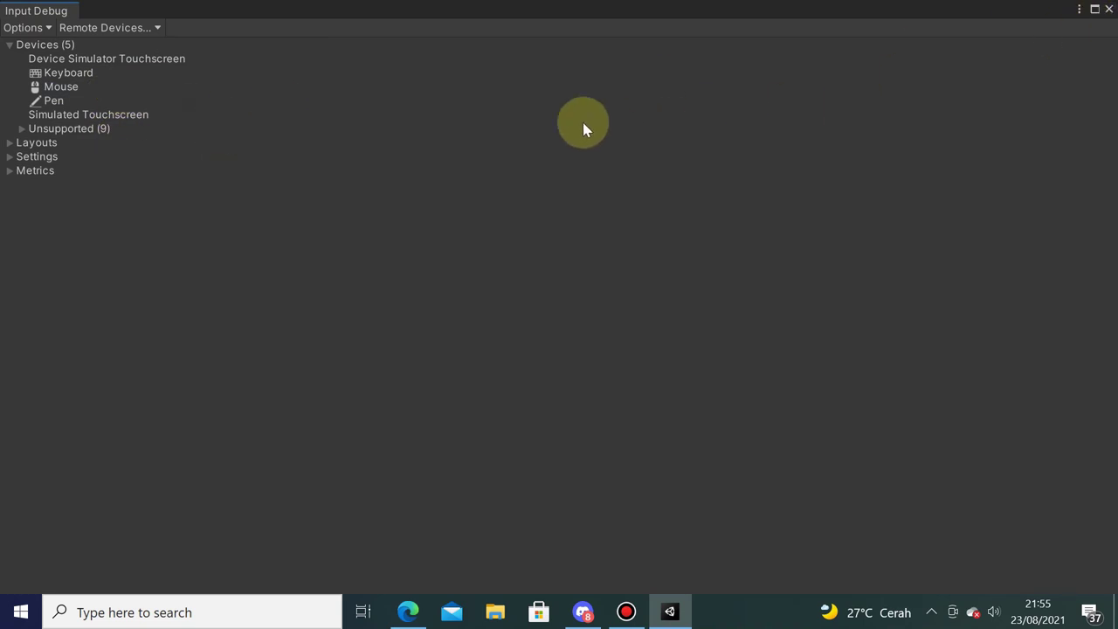
pyautogui.click(1109, 10)
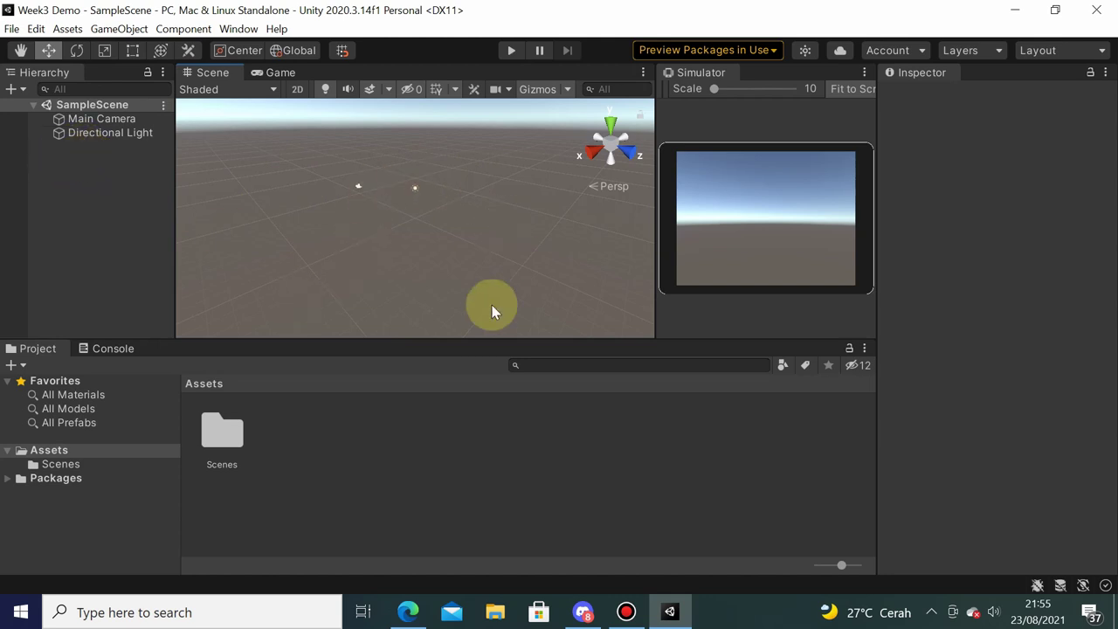
# Add a 3D Plane from the Hierarchy context menu and rename it 'Ground'.
pyautogui.rightClick(70, 155)
pyautogui.click(27, 157)
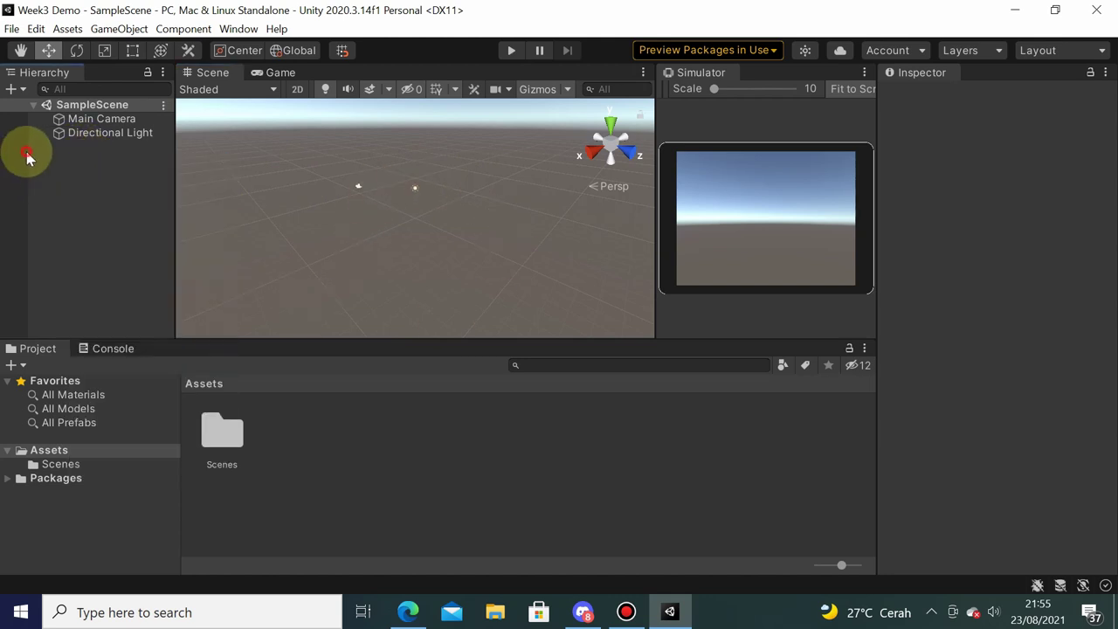
pyautogui.rightClick(123, 159)
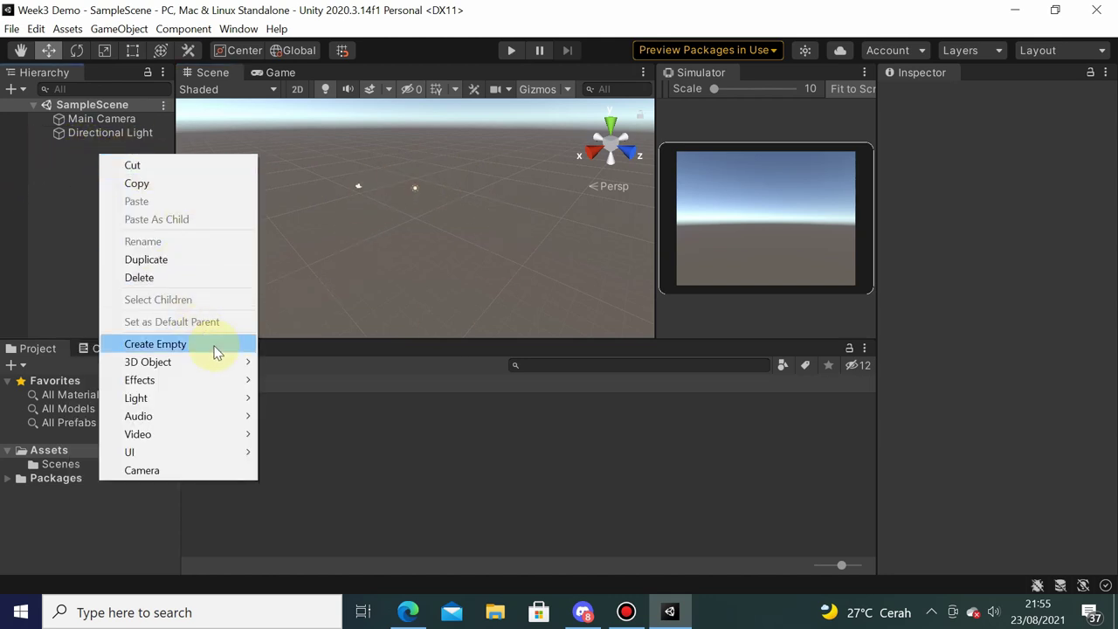
pyautogui.moveTo(240, 364)
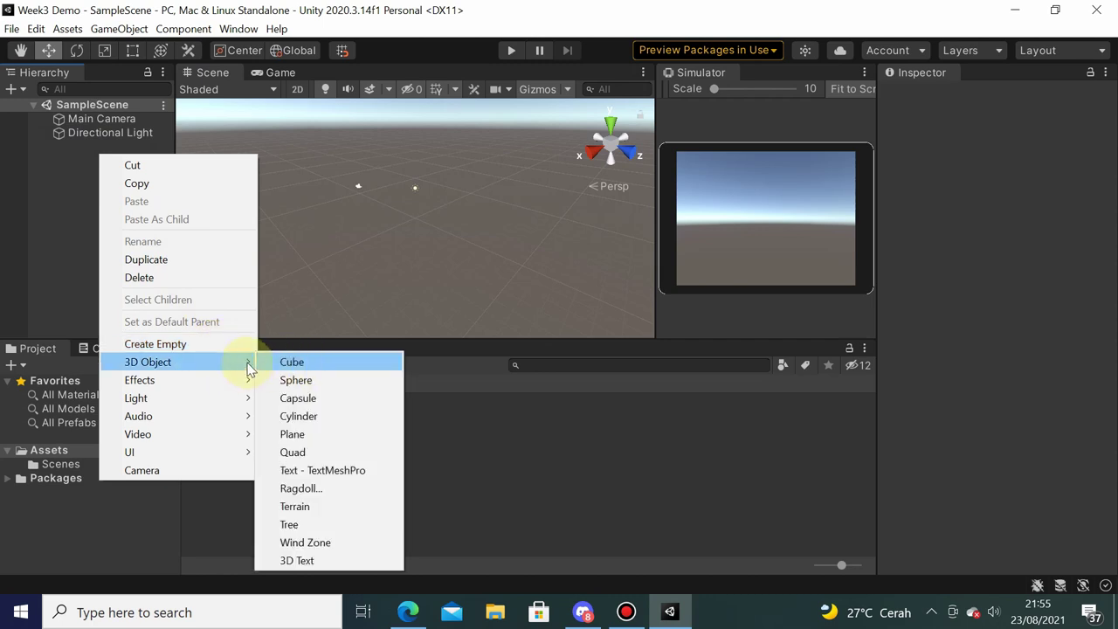
pyautogui.click(334, 434)
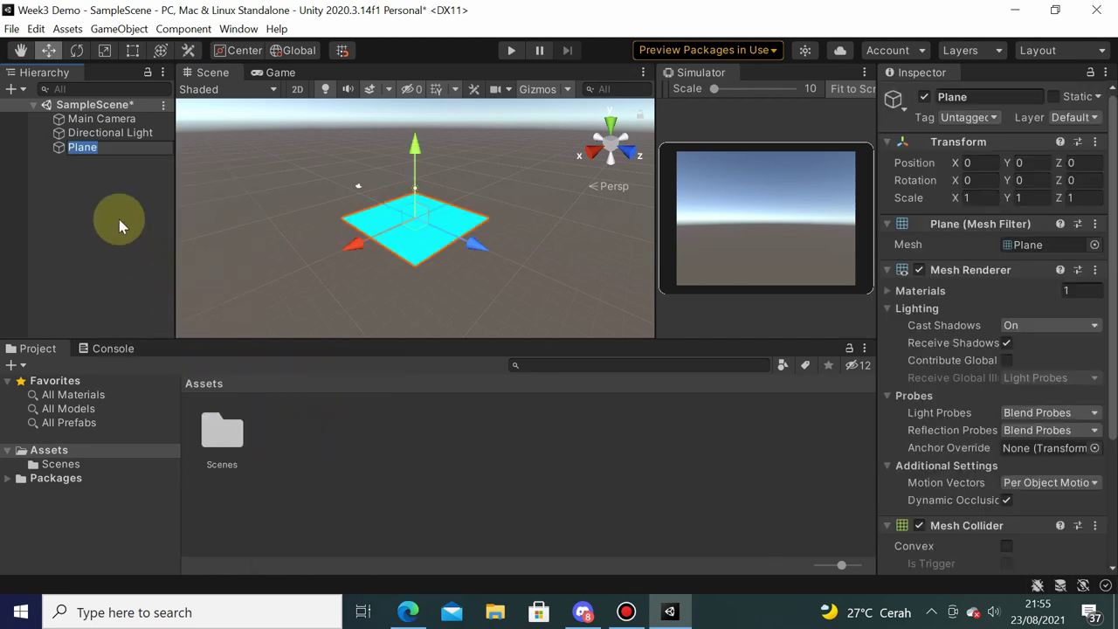
pyautogui.write('Grou')
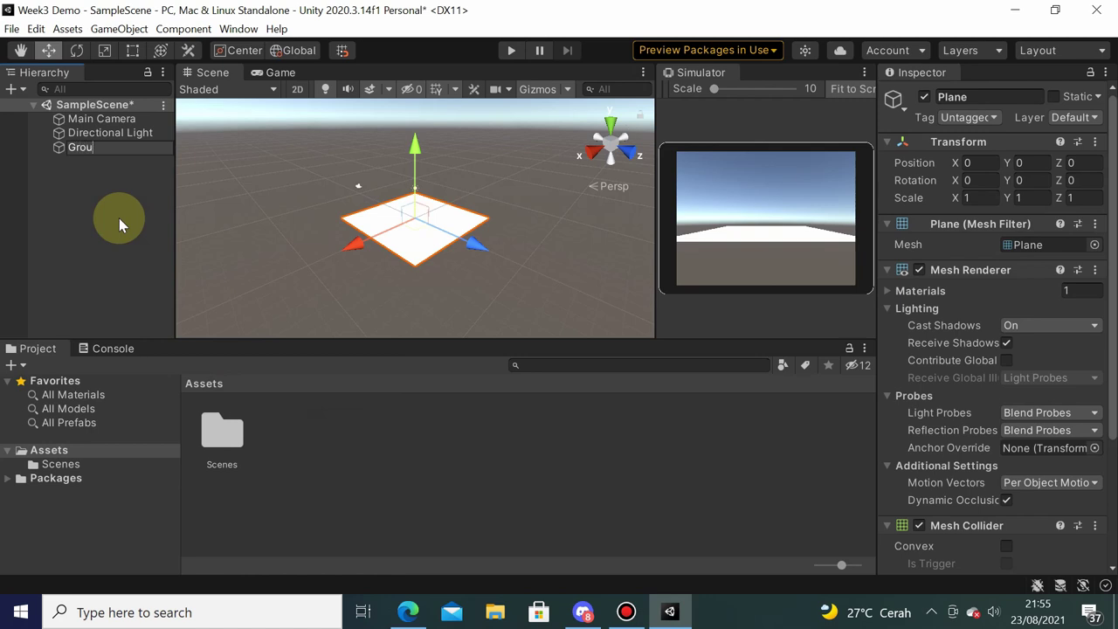
pyautogui.write('nd')
pyautogui.press('Return')
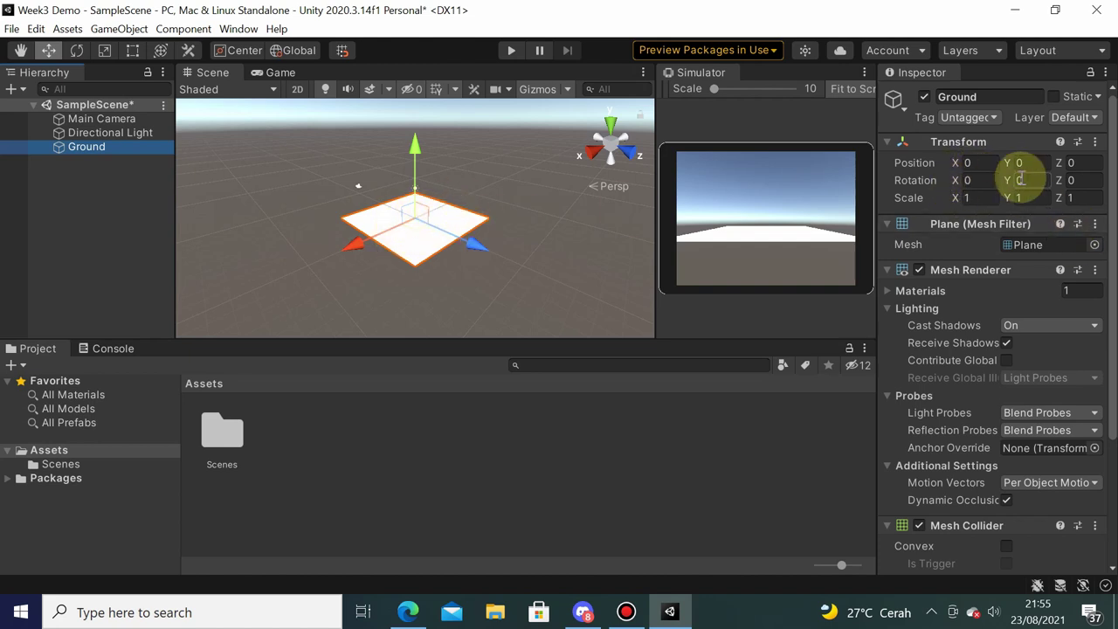
# Reset Ground's transform and set its X and Z scale to 10.
pyautogui.click(1096, 144)
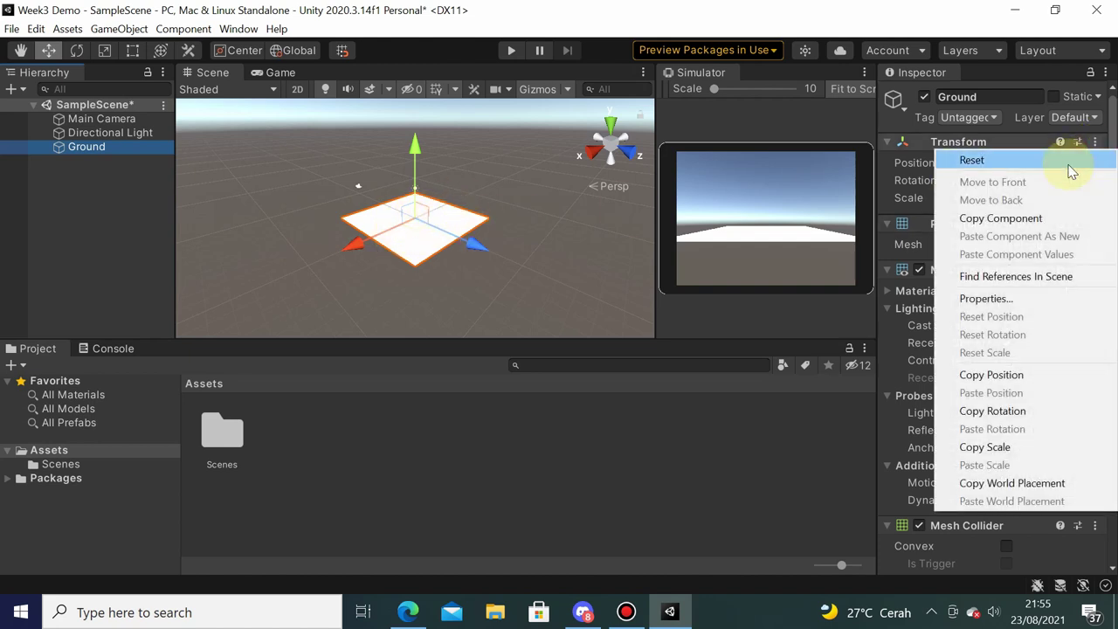
pyautogui.click(1068, 161)
pyautogui.click(990, 199)
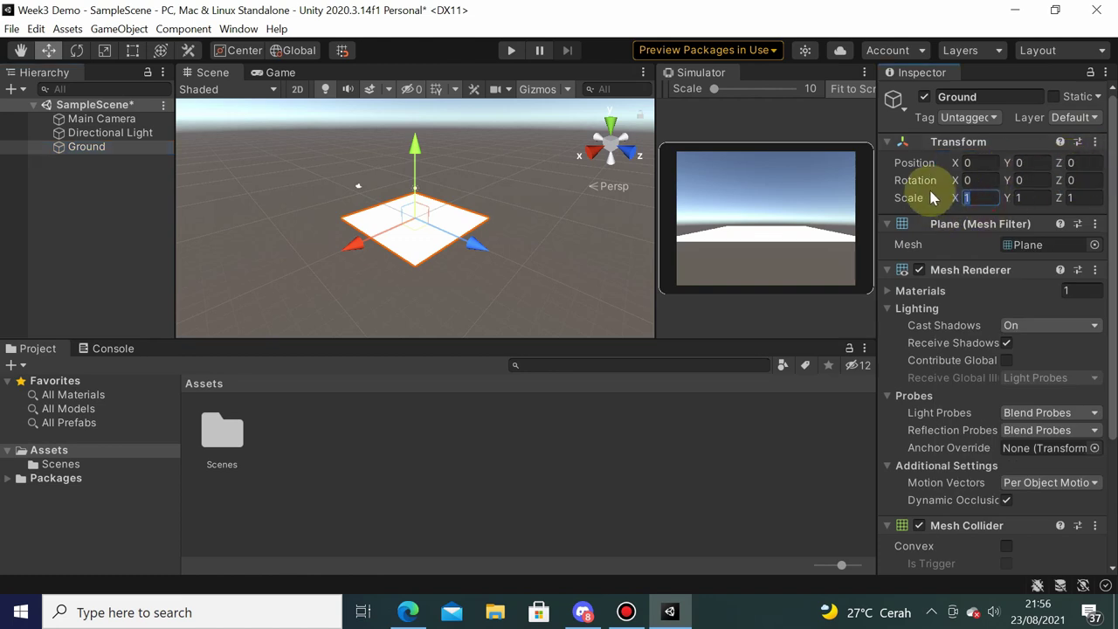
pyautogui.write('10')
pyautogui.press('Tab')
pyautogui.write('10')
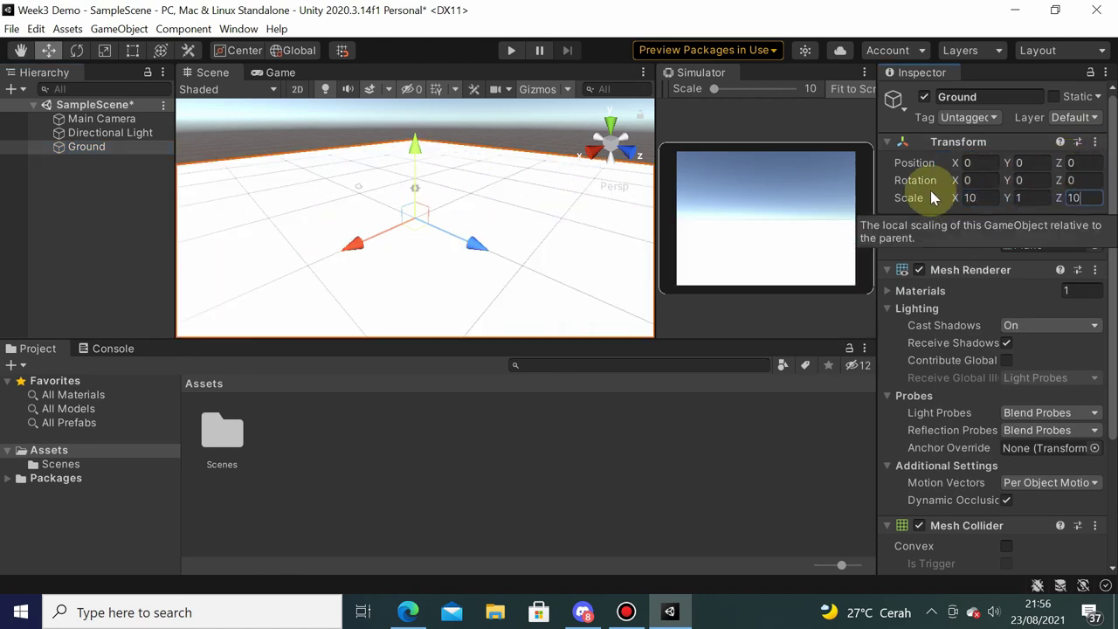
pyautogui.moveTo(466, 207)
pyautogui.keyDown('alt'); pyautogui.mouseDown()
pyautogui.moveTo(510, 225)
pyautogui.moveTo(479, 222)
pyautogui.mouseUp(); pyautogui.keyUp('alt')
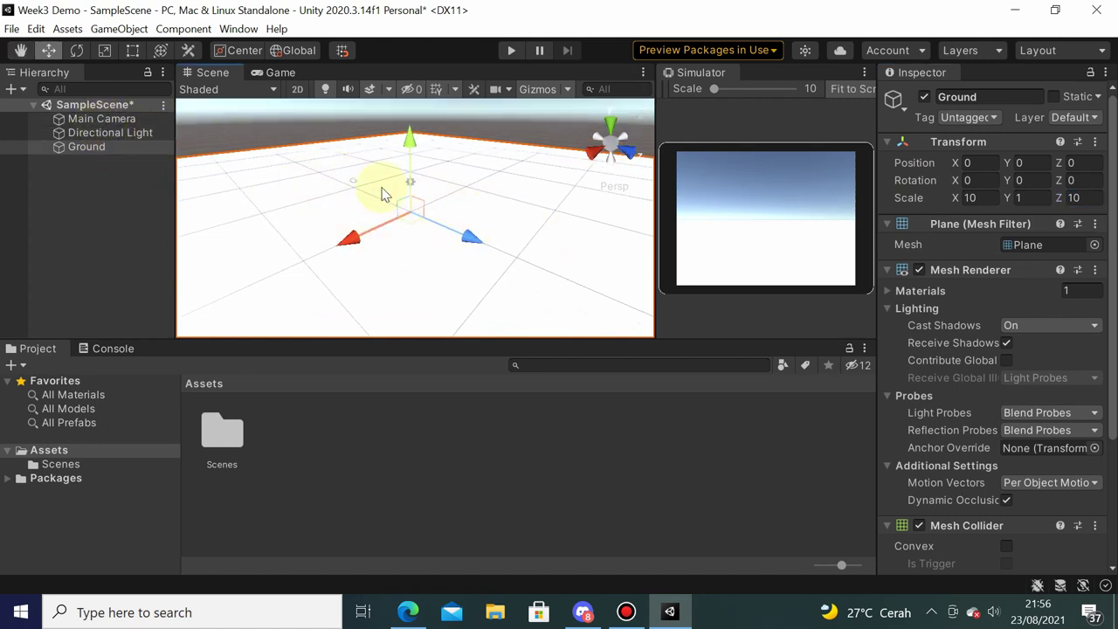
pyautogui.keyDown('alt'); pyautogui.moveTo(479, 243); pyautogui.dragTo(422, 273); pyautogui.keyUp('alt')
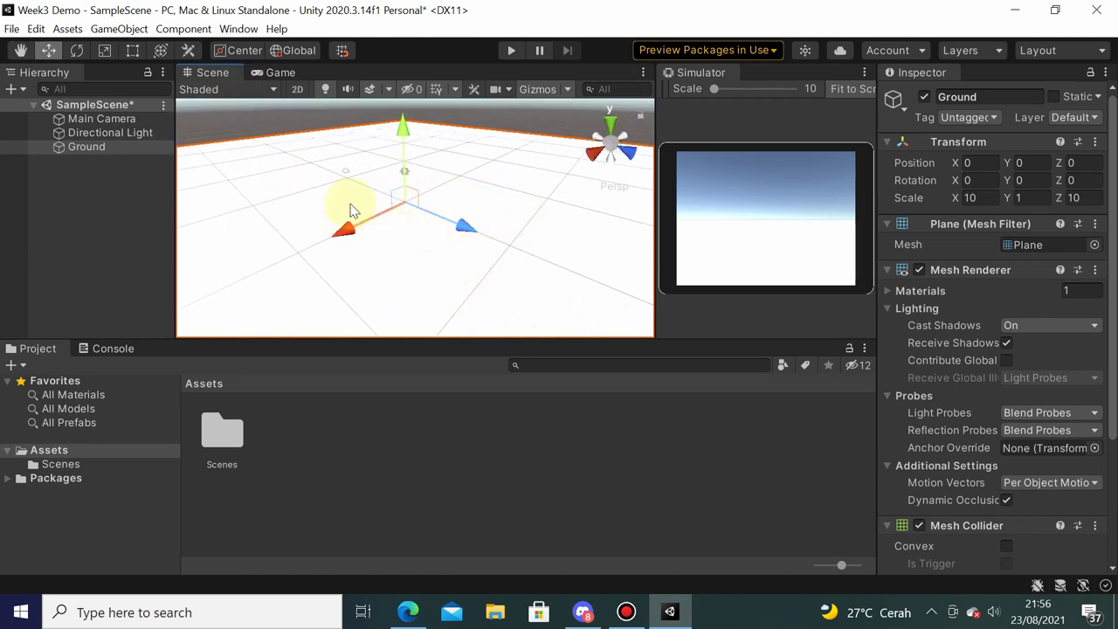
# Import all files of Stylized Grass Texture from My Assets through Package Manager.
pyautogui.click(244, 29)
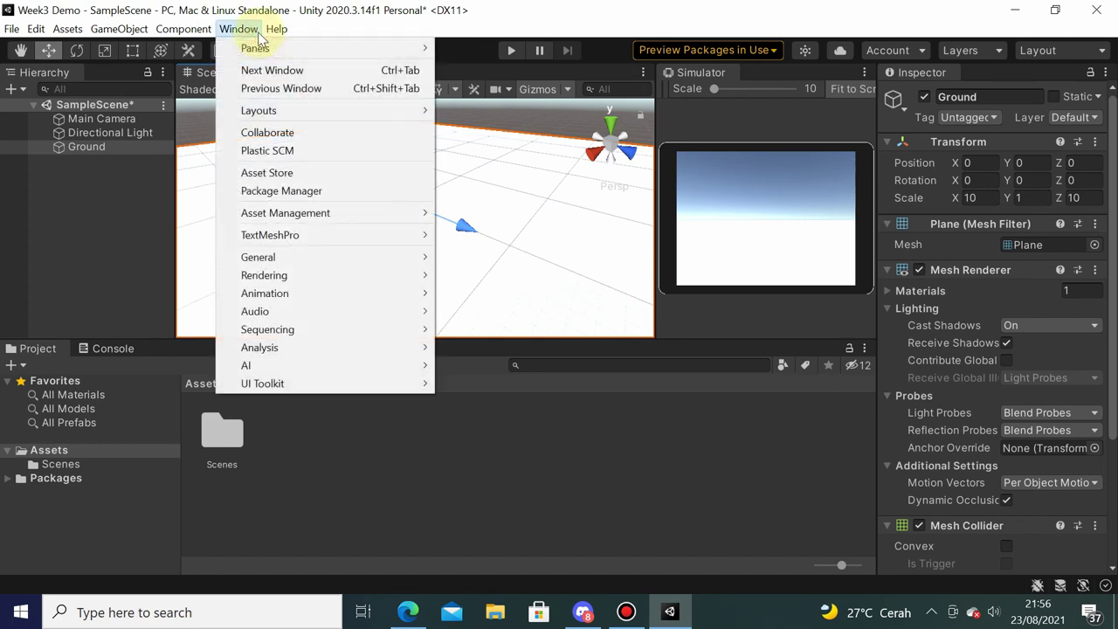
pyautogui.click(344, 192)
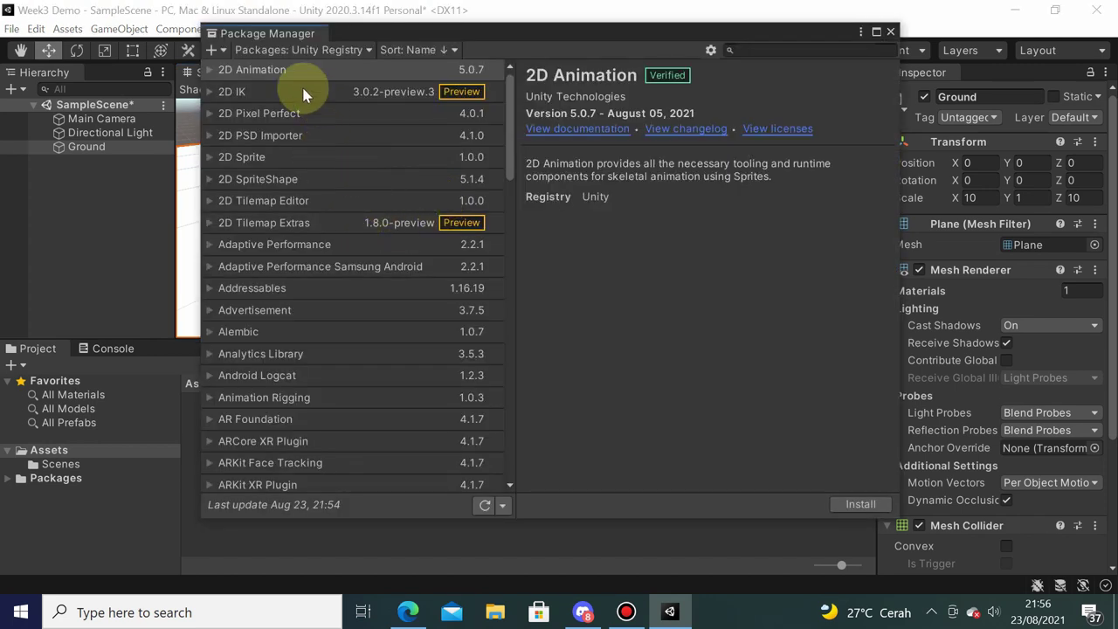
pyautogui.click(355, 51)
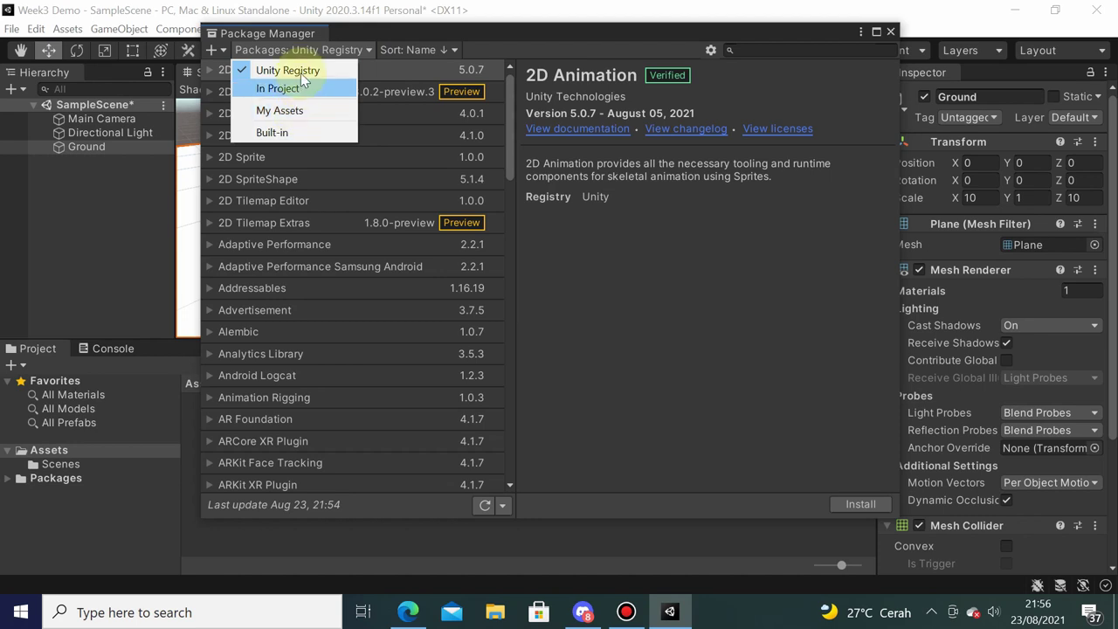
pyautogui.click(296, 112)
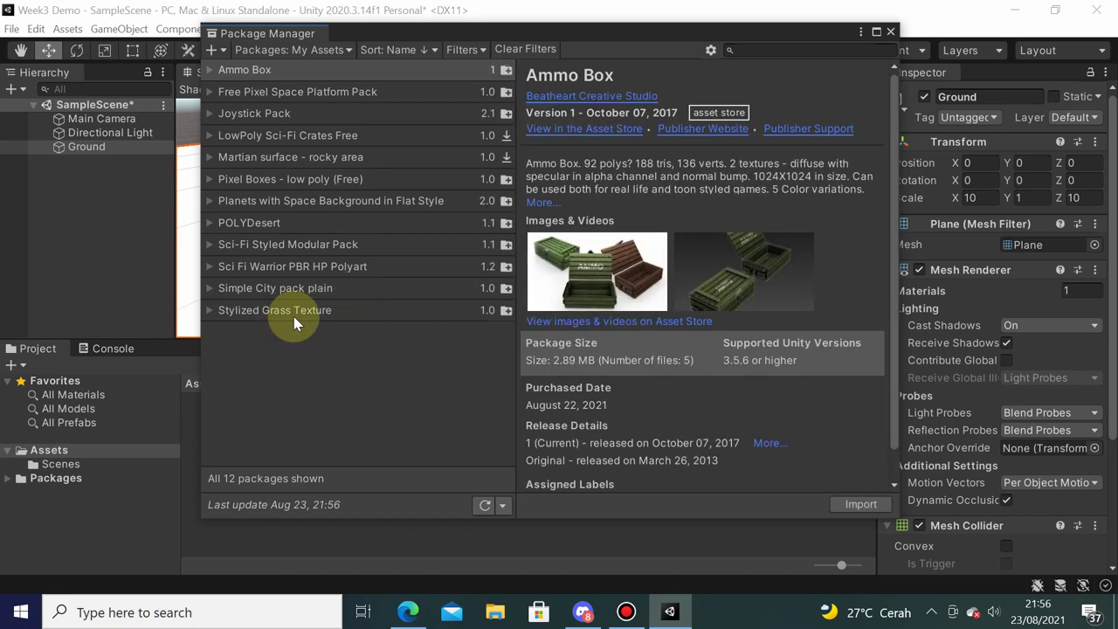
pyautogui.click(239, 316)
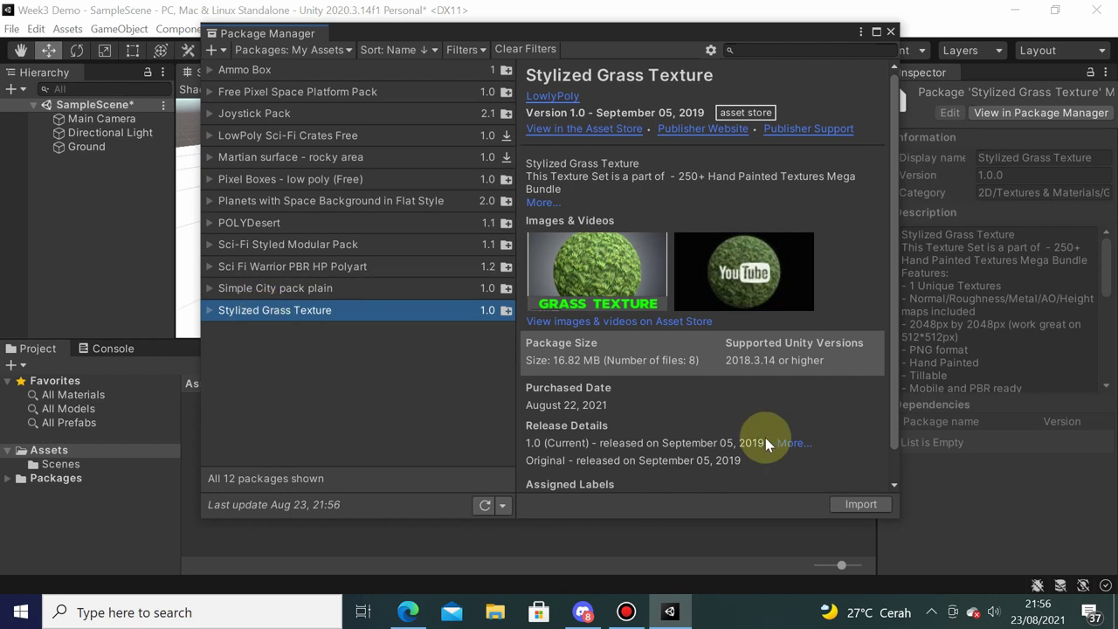
pyautogui.click(860, 504)
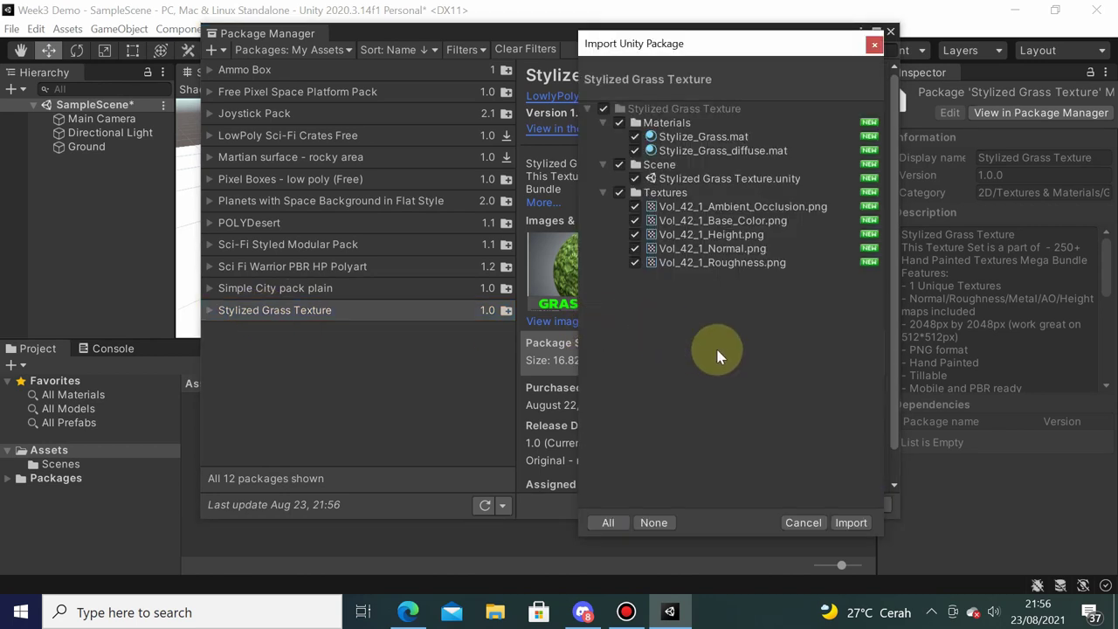
pyautogui.click(849, 523)
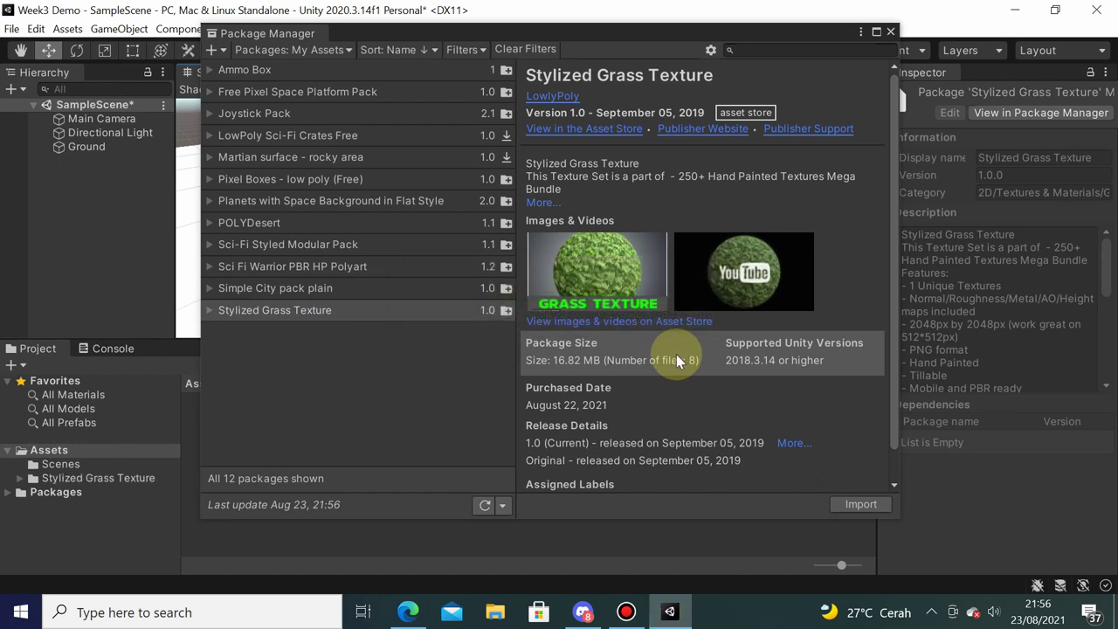
# Close the Package Manager and reveal the Stylized Grass Texture Materials folder in the Project window.
pyautogui.click(889, 31)
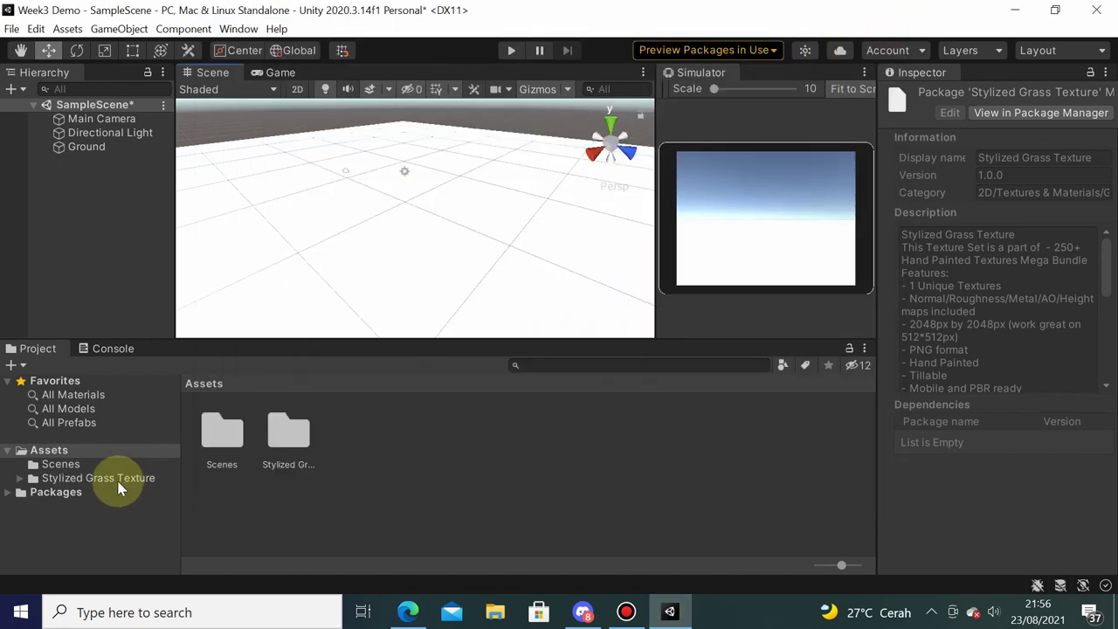
pyautogui.click(20, 477)
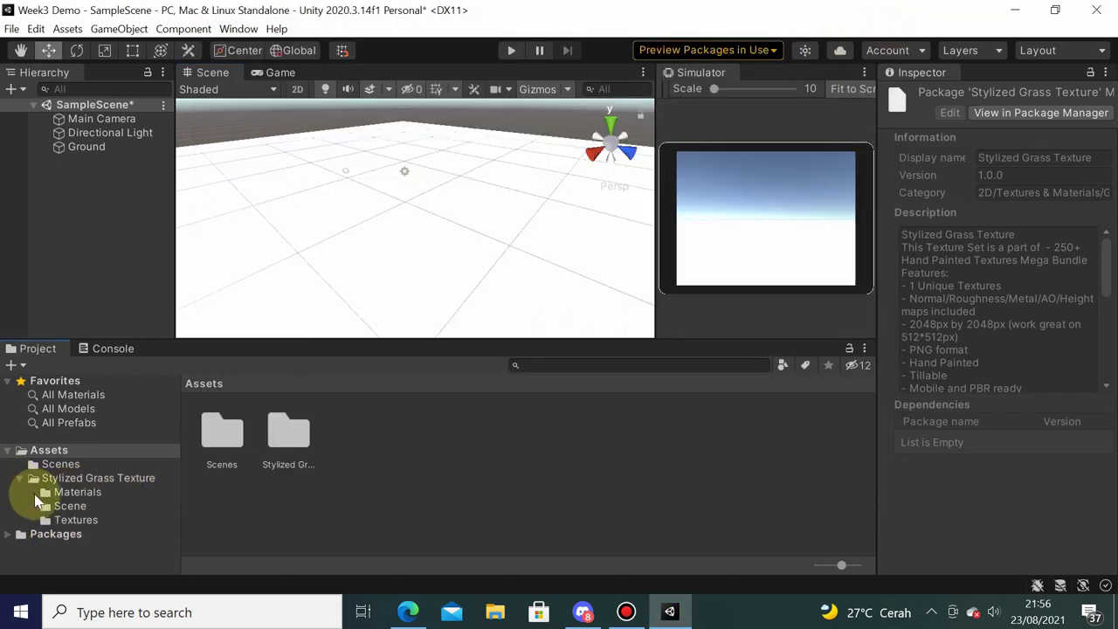
pyautogui.click(57, 494)
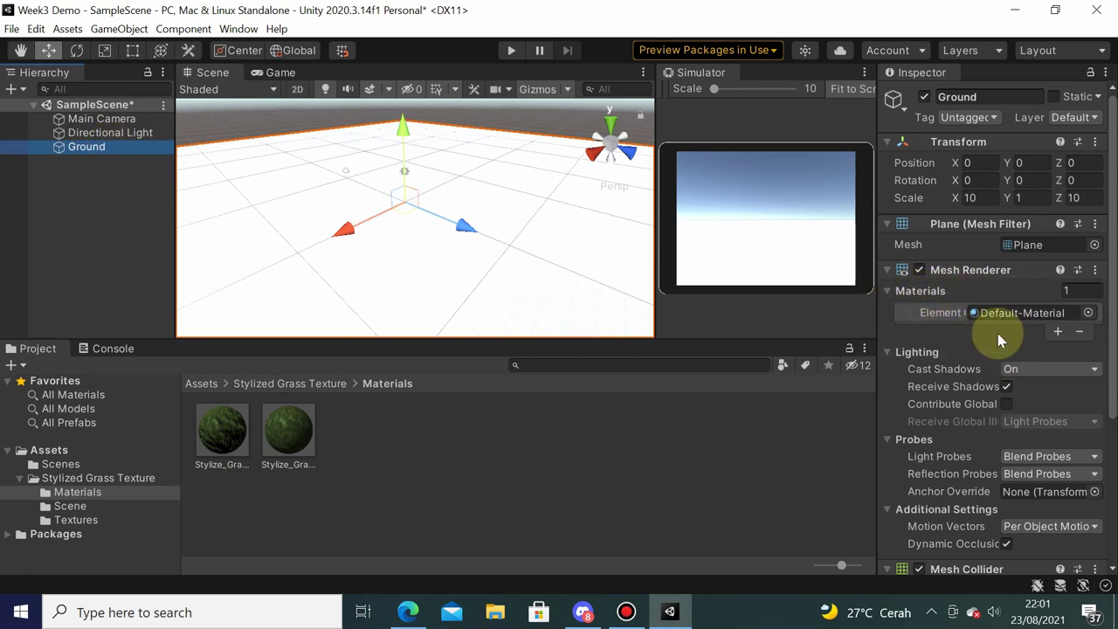
# Apply the Stylize_Grass material to the Ground plane and select the material.
pyautogui.moveTo(217, 445); pyautogui.dragTo(230, 425)
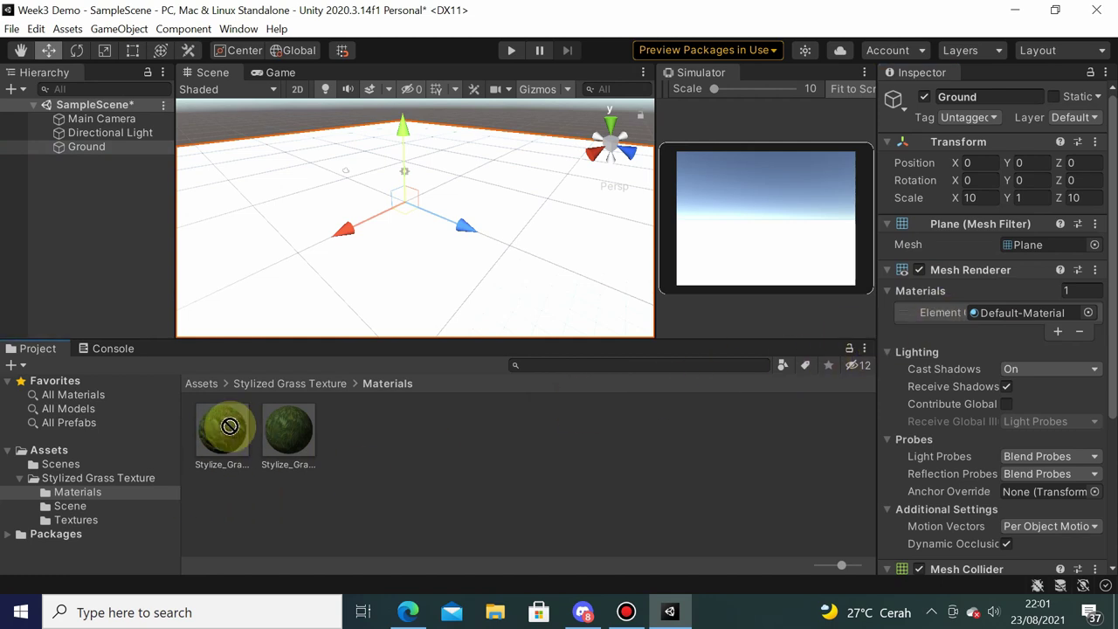
pyautogui.moveTo(231, 425)
pyautogui.mouseDown()
pyautogui.moveTo(551, 421)
pyautogui.moveTo(1036, 323)
pyautogui.mouseUp()
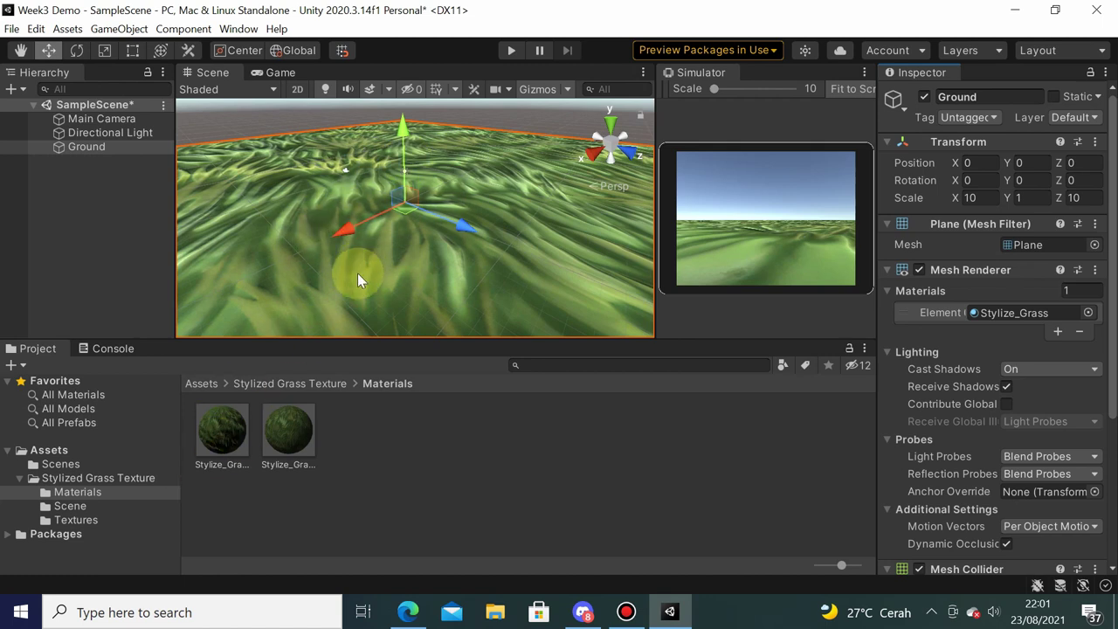
pyautogui.click(219, 432)
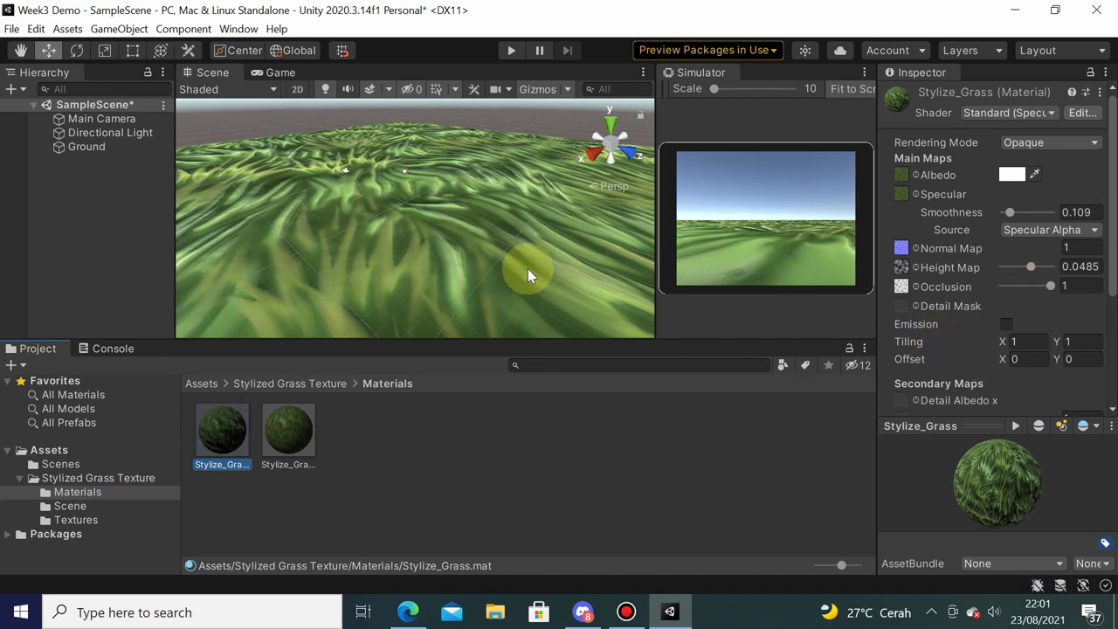
# Set the Stylize_Grass material's Tiling X and Y to 40 each.
pyautogui.click(1024, 341)
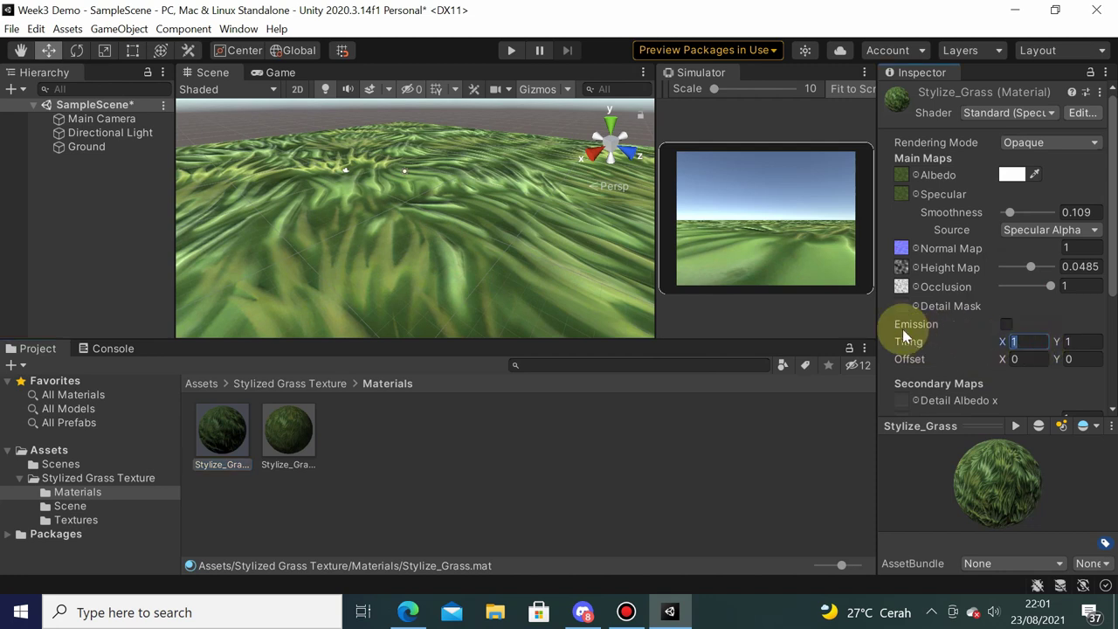
pyautogui.write('40')
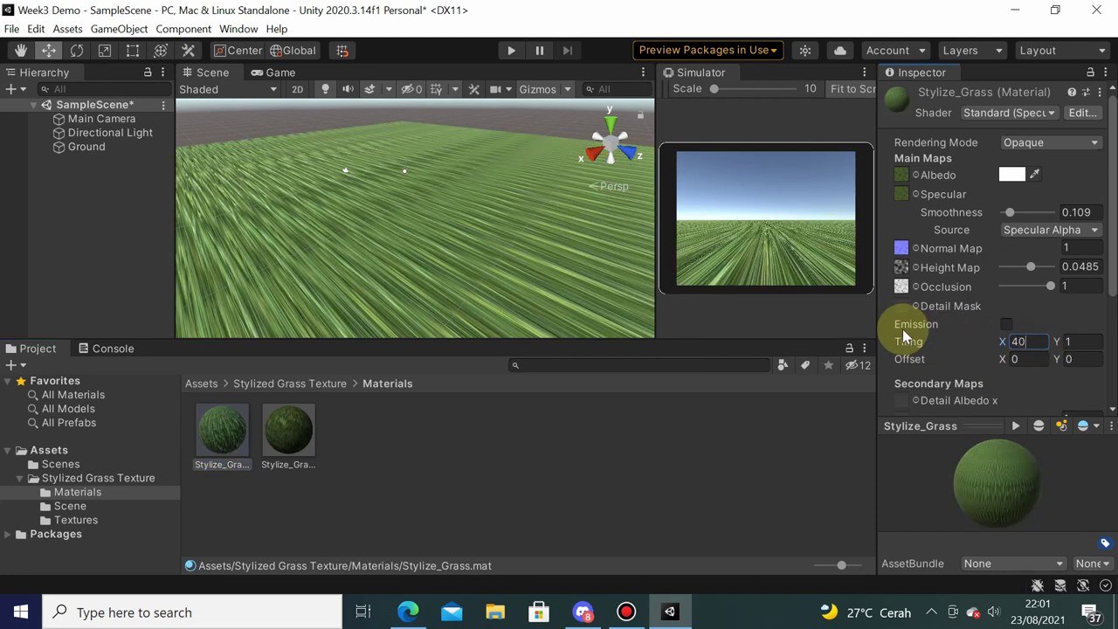
pyautogui.write('40')
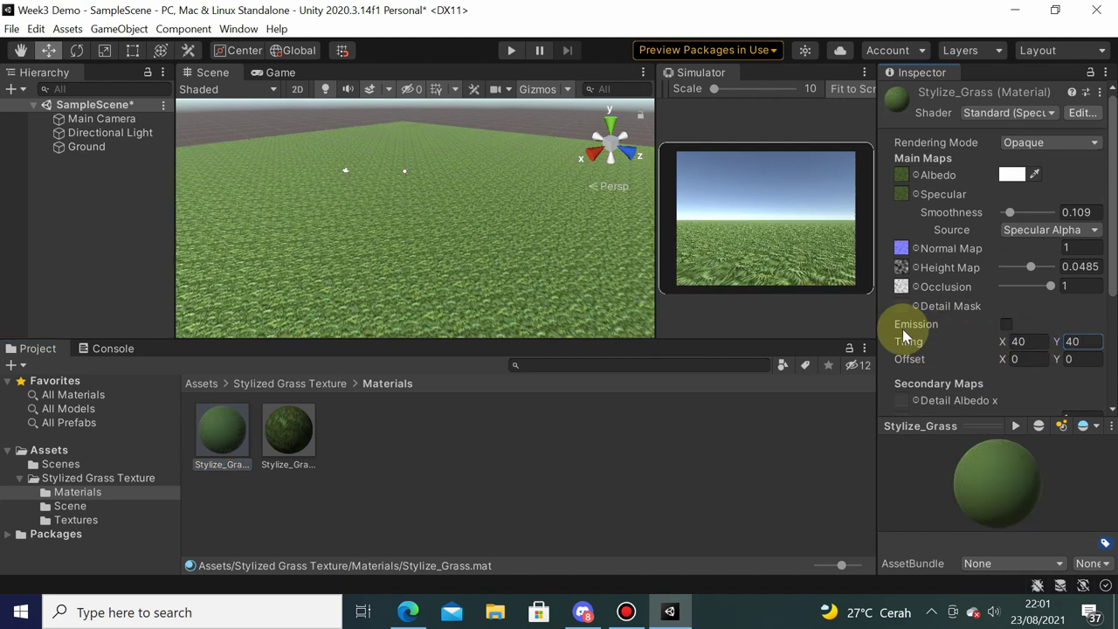
pyautogui.moveTo(277, 311)
pyautogui.mouseDown(button='right')
pyautogui.moveTo(412, 282)
pyautogui.moveTo(445, 162)
pyautogui.moveTo(462, 187)
pyautogui.mouseUp(button='right')
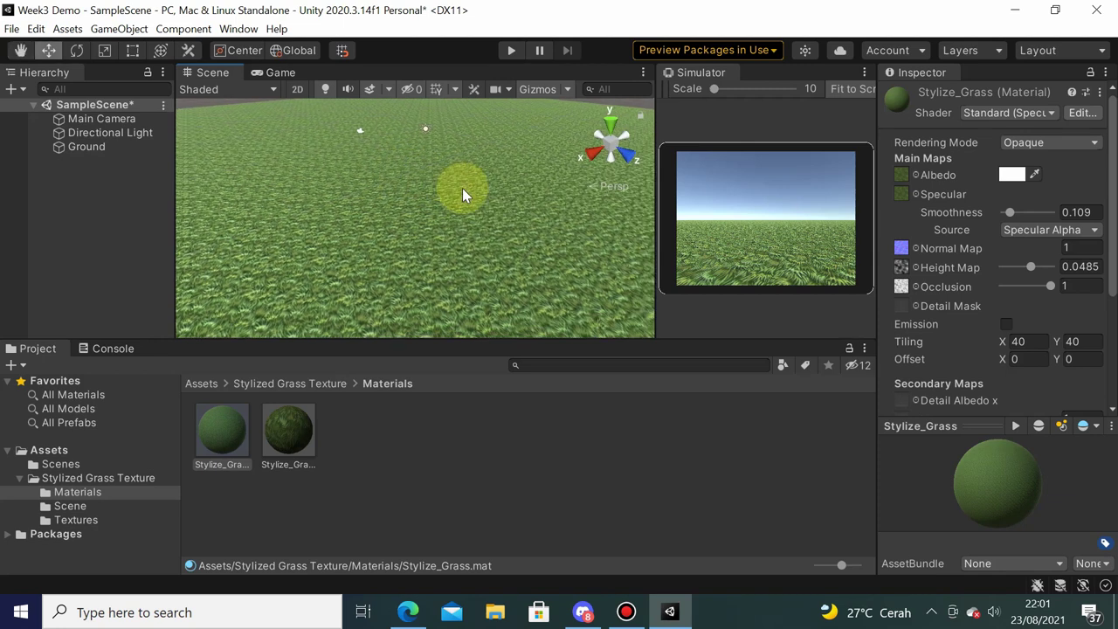
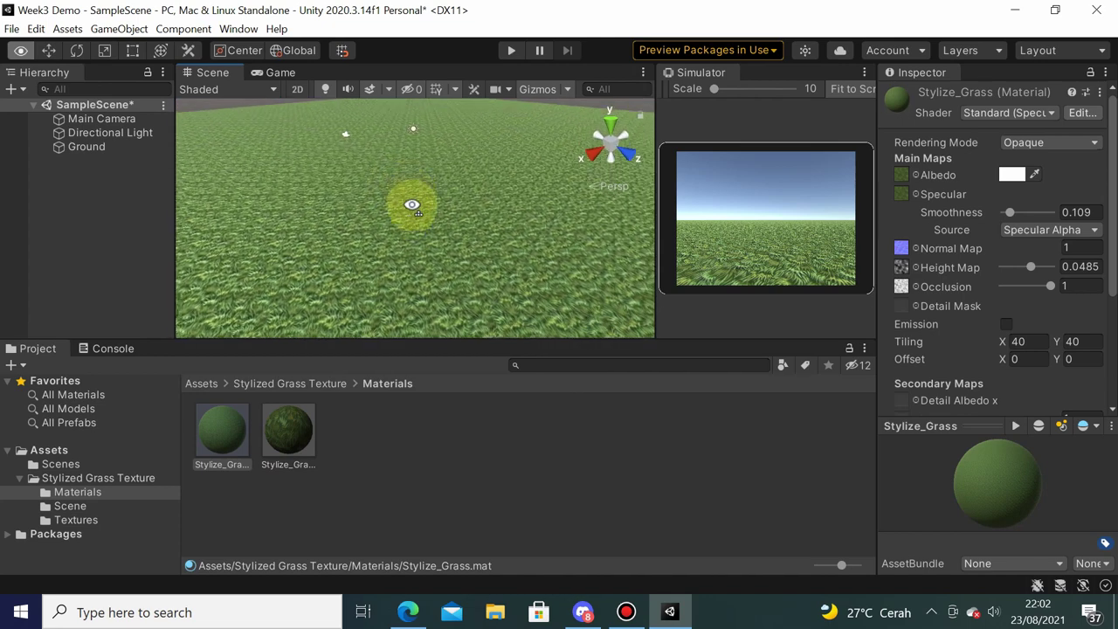
# Import all files of the Sci Fi Warrior PBR HP Polyart package from My Assets.
pyautogui.moveTo(412, 205); pyautogui.dragTo(455, 219, button='right')
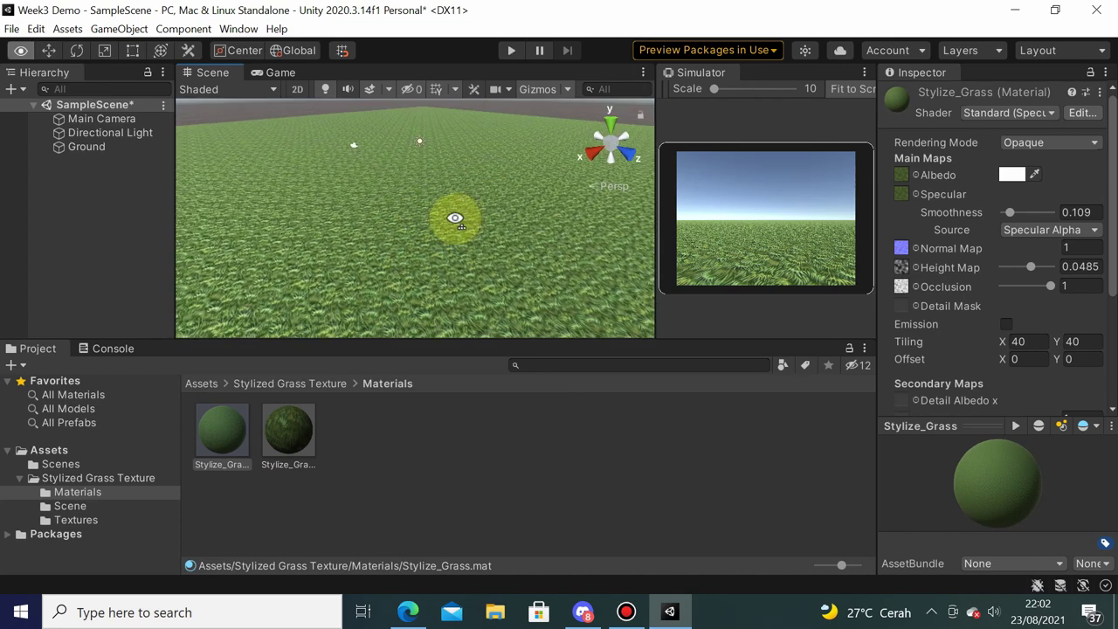
pyautogui.moveTo(455, 219); pyautogui.dragTo(466, 237, button='right')
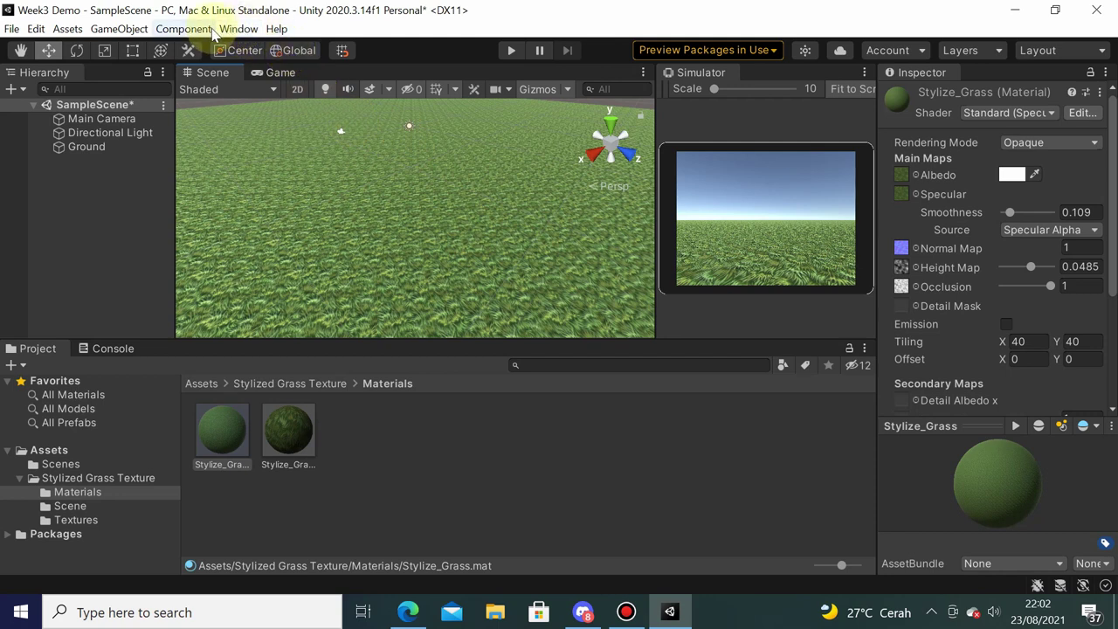
pyautogui.click(239, 30)
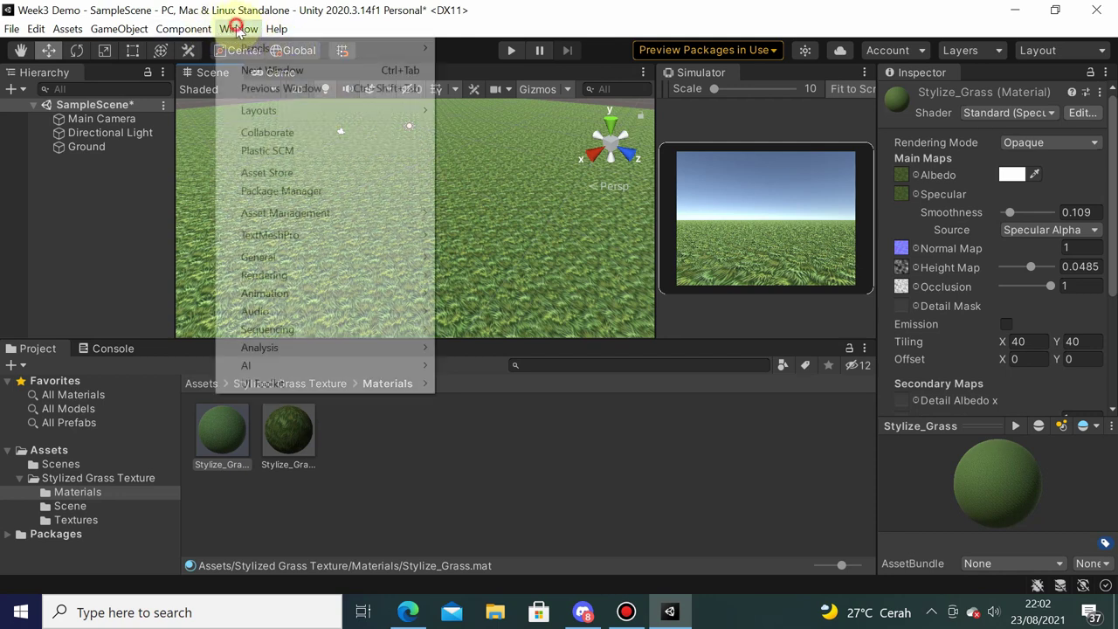
pyautogui.click(297, 193)
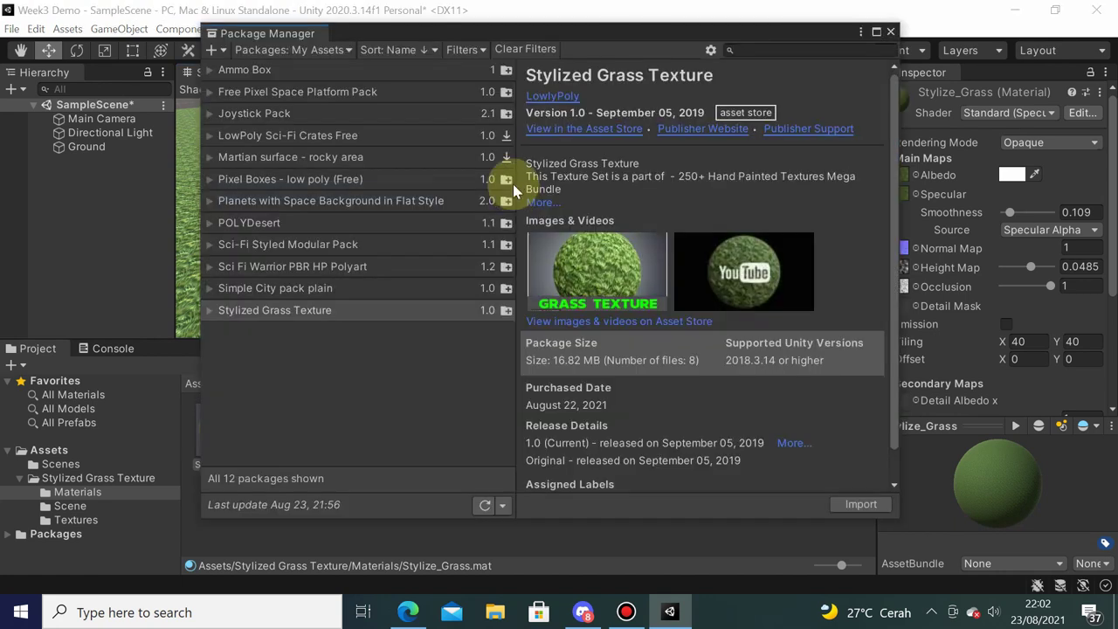
pyautogui.click(291, 265)
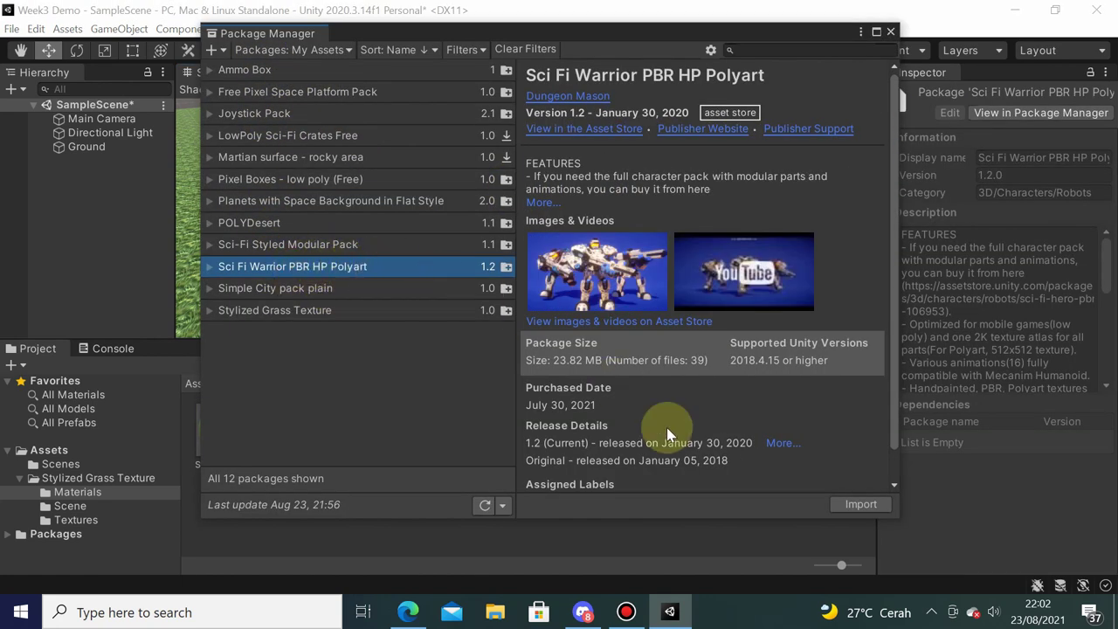
pyautogui.click(852, 503)
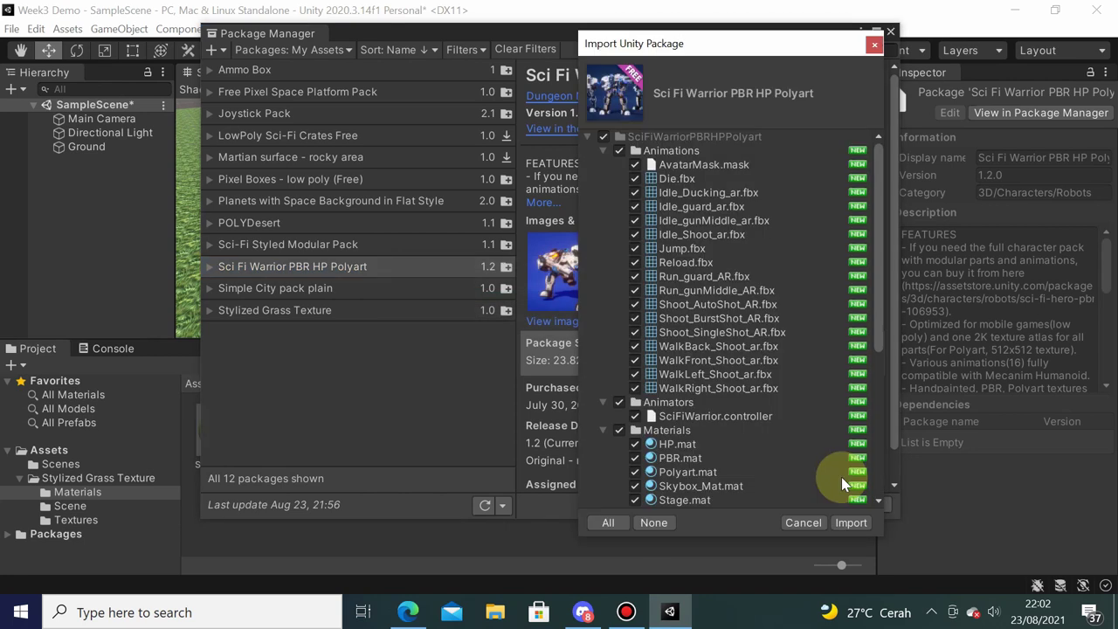
pyautogui.click(855, 522)
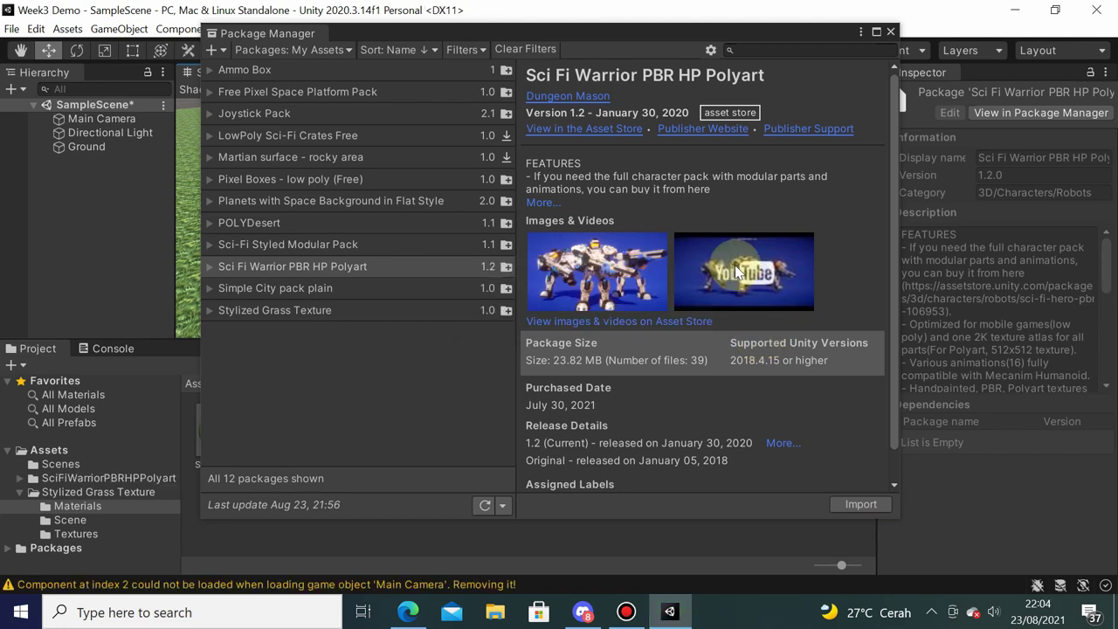
# Close the Package Manager and open the SciFiWarriorPBRHPPolyart Prefabs folder in the Project panel.
pyautogui.click(890, 33)
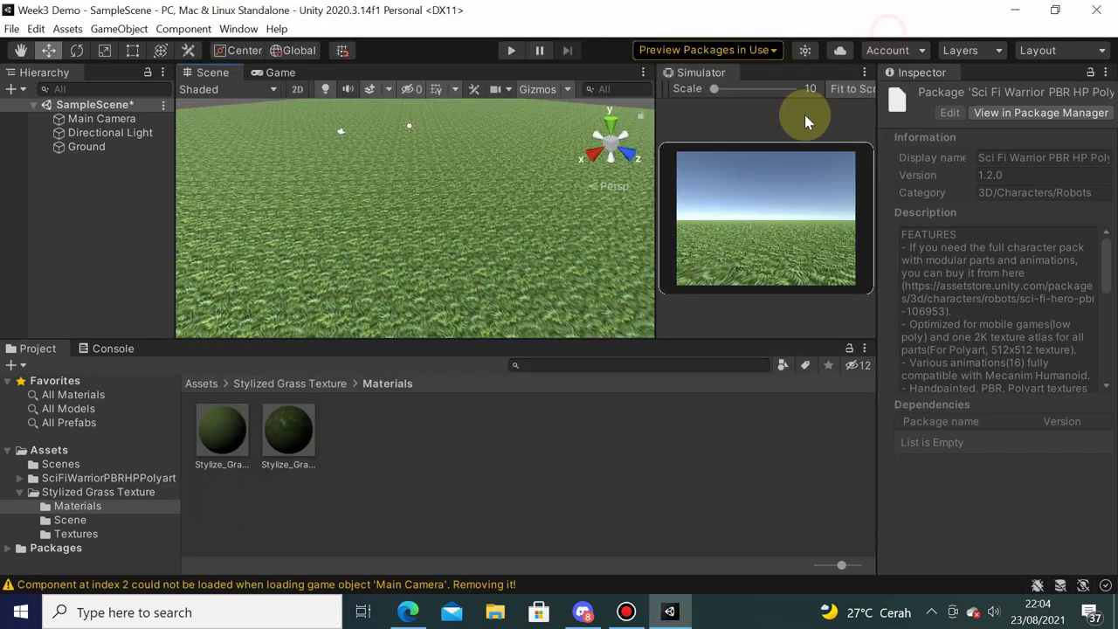
pyautogui.click(20, 492)
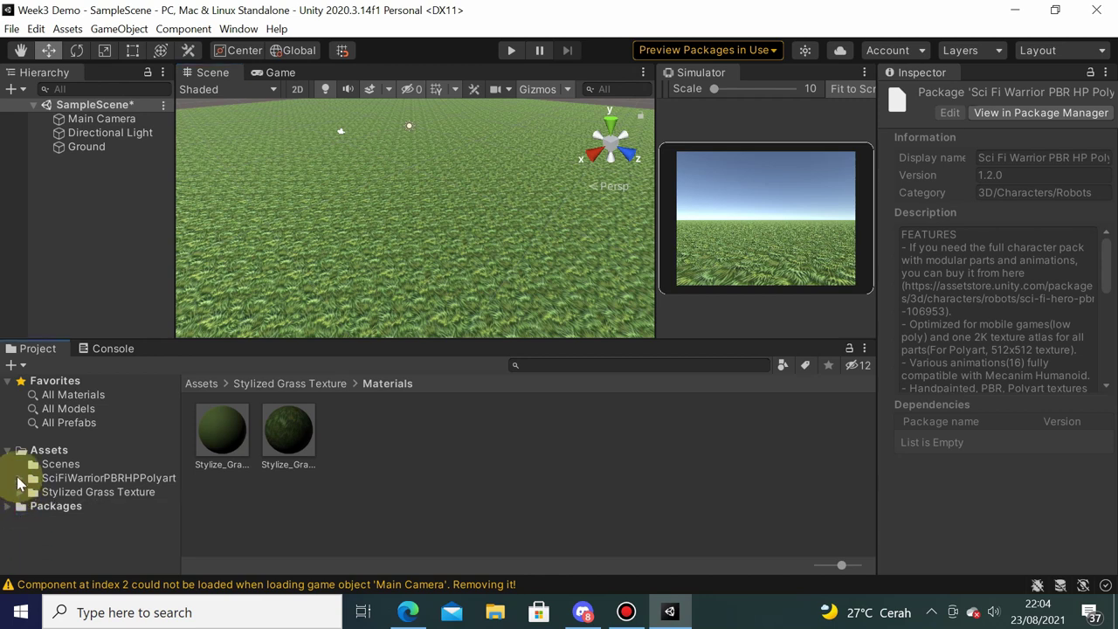
pyautogui.click(21, 479)
pyautogui.scroll(-2, 149, 511)
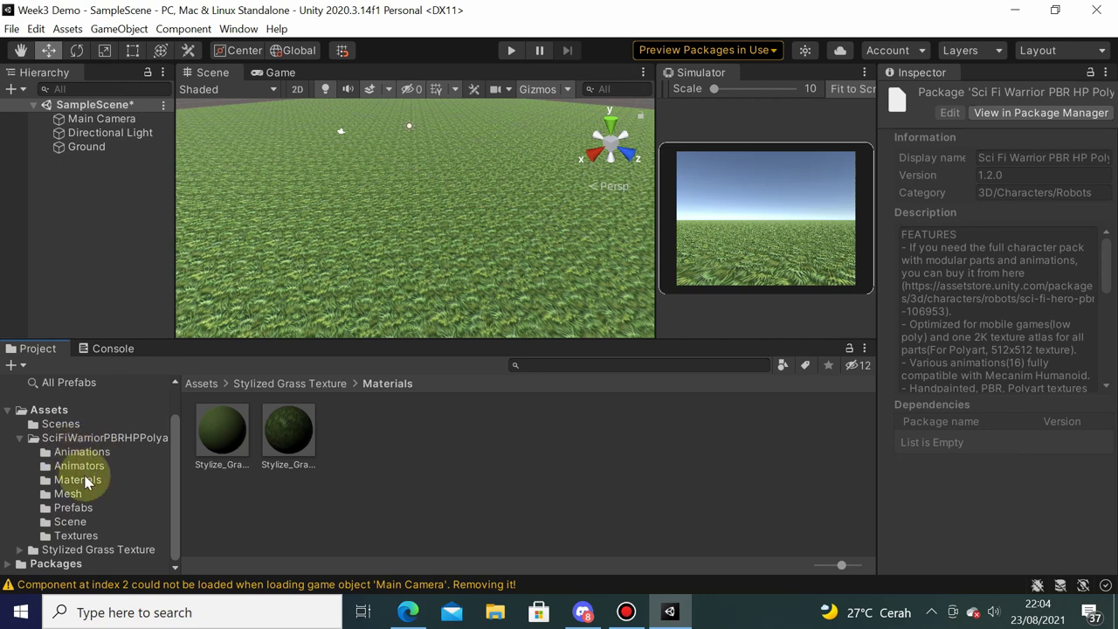
pyautogui.click(91, 506)
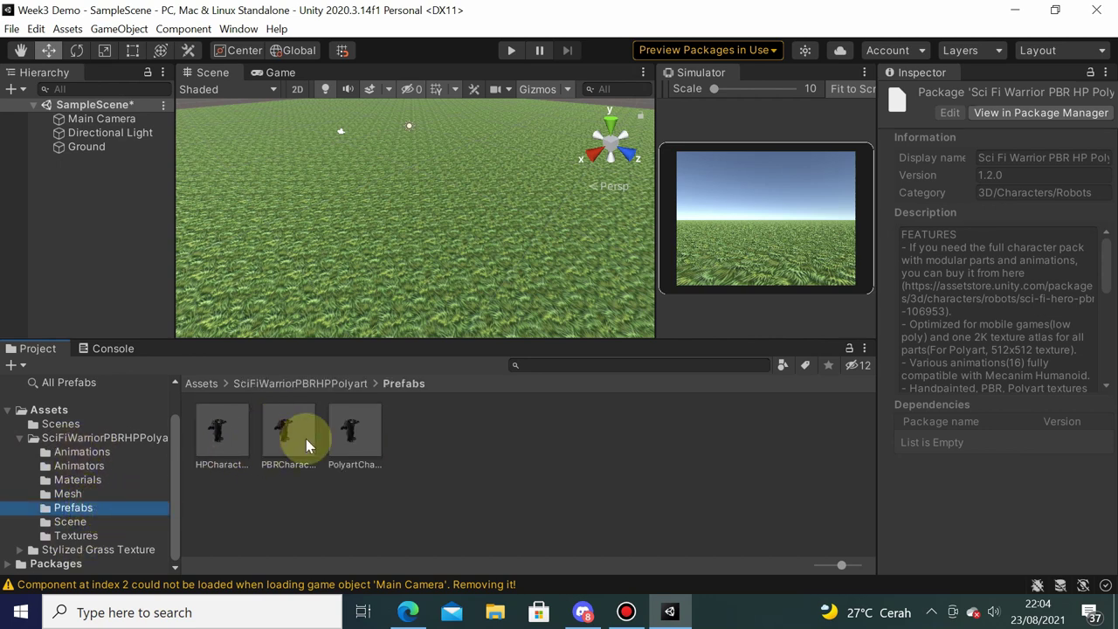
# Preview the HPCharacter, PBRCharacter and PolyartCharacter prefabs, ending on HPCharacter.
pyautogui.click(236, 459)
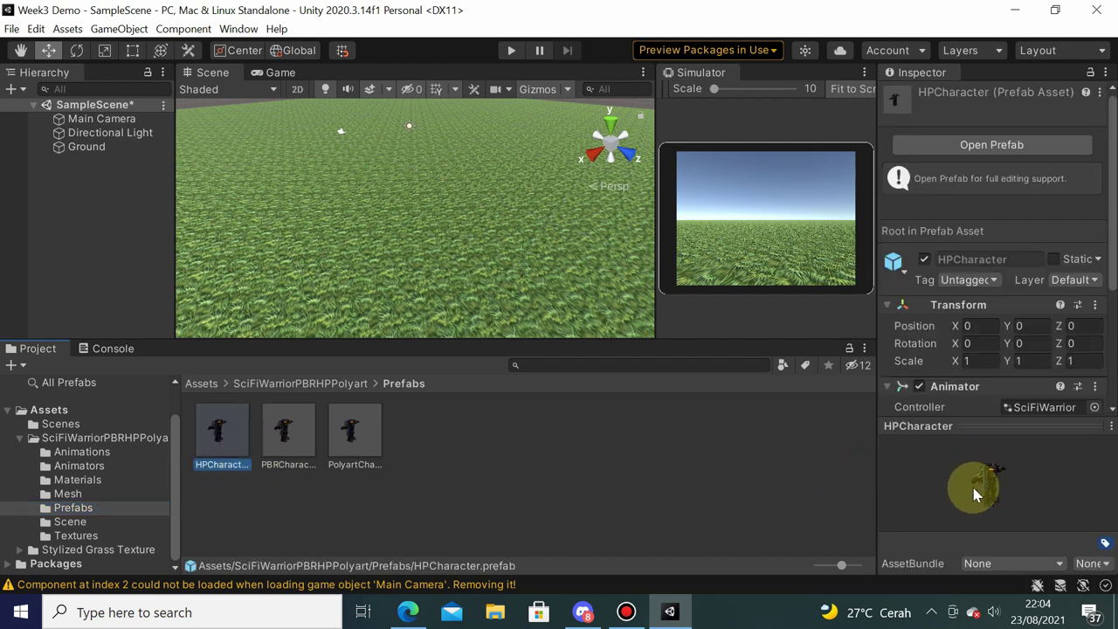
pyautogui.click(302, 445)
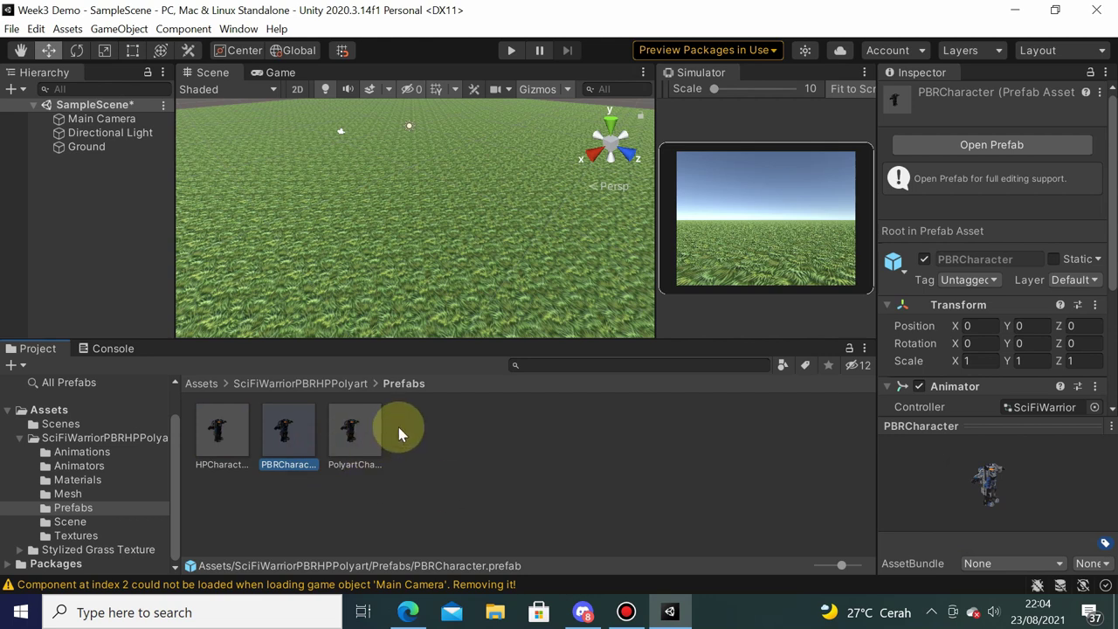
pyautogui.click(354, 428)
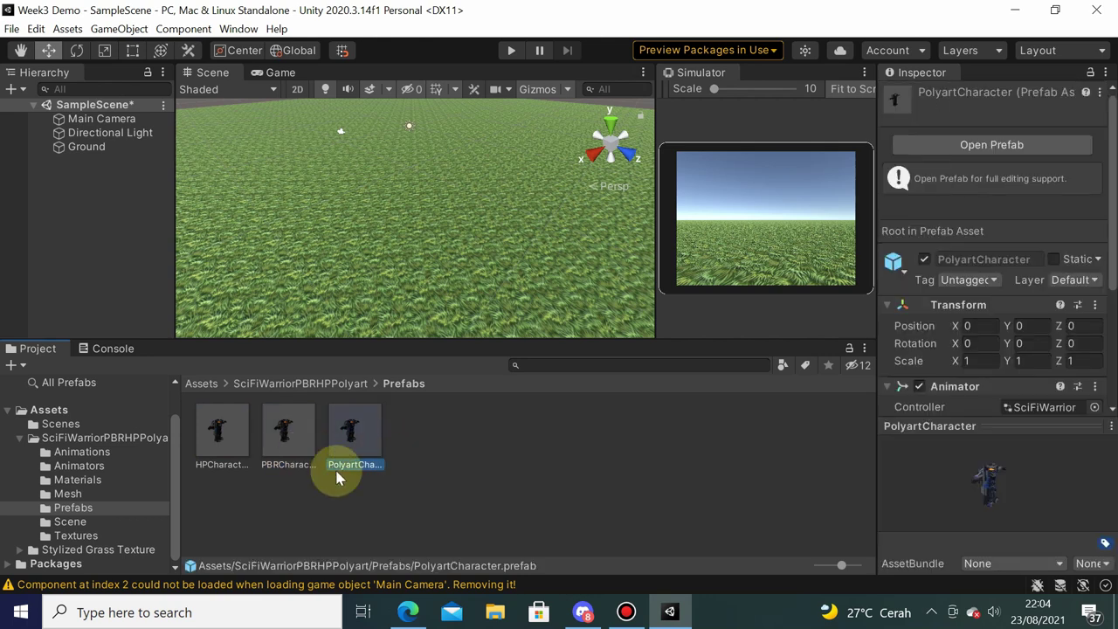
pyautogui.click(227, 439)
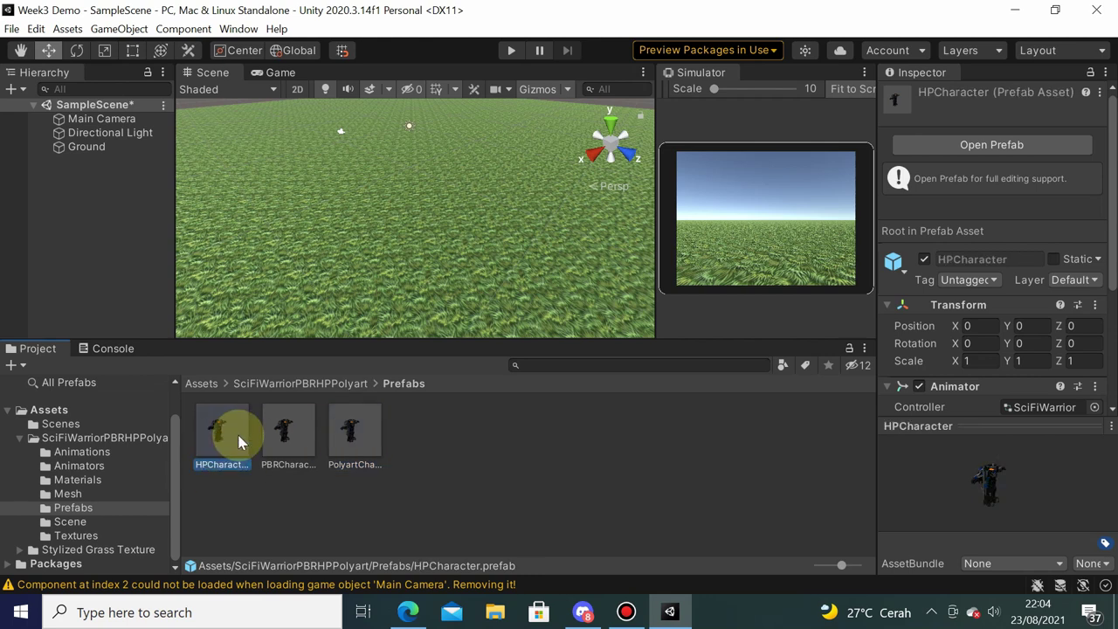
pyautogui.moveTo(231, 434); pyautogui.dragTo(381, 208)
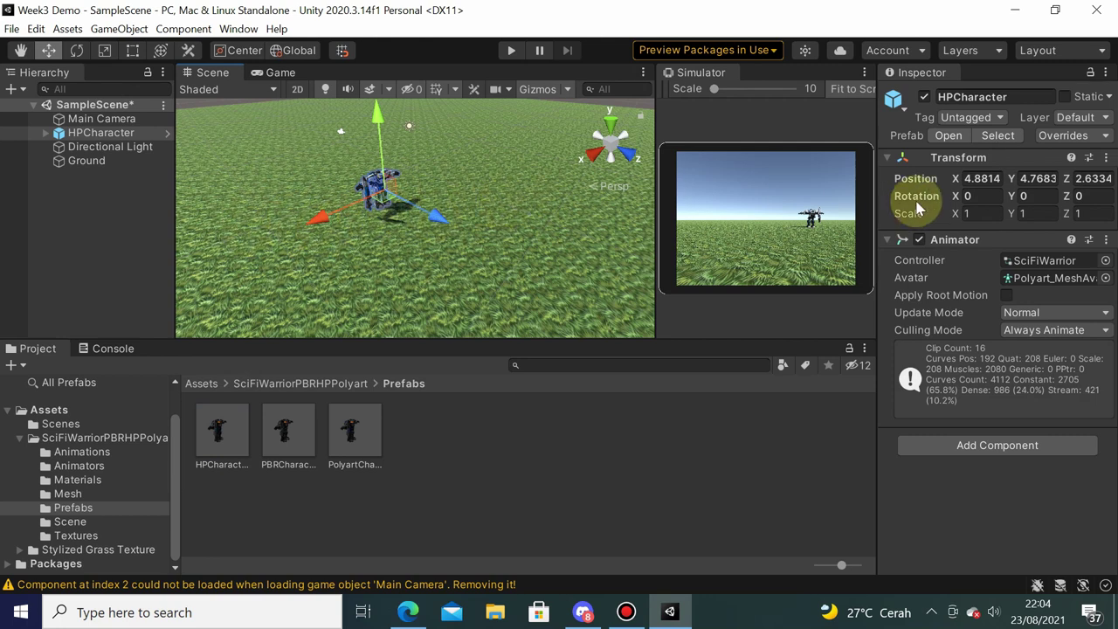
pyautogui.click(1105, 158)
pyautogui.click(1071, 177)
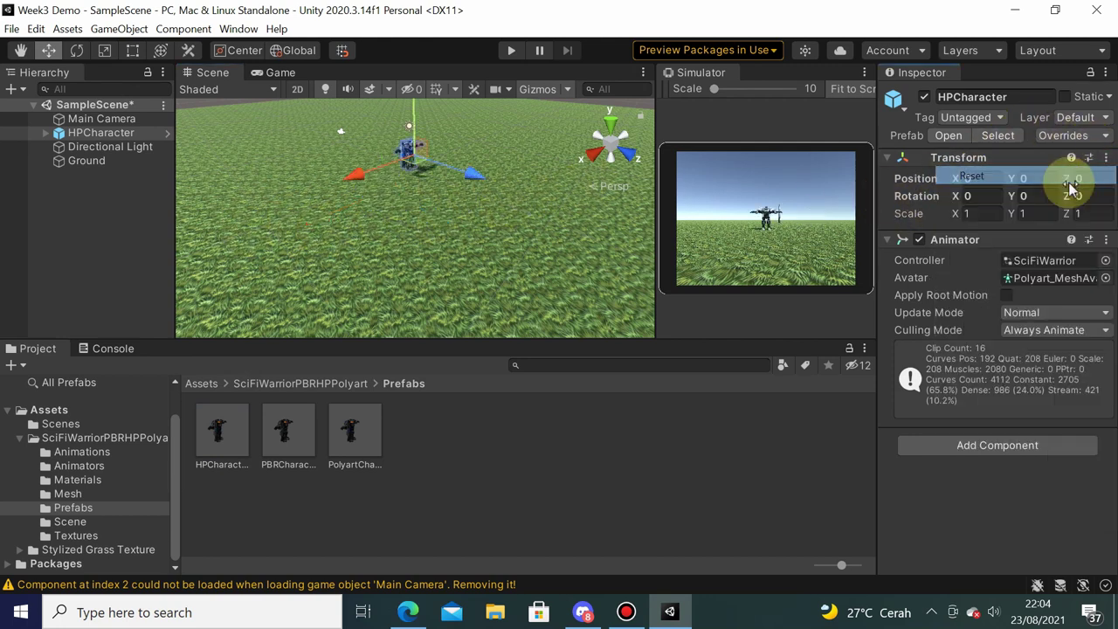
pyautogui.press('f')
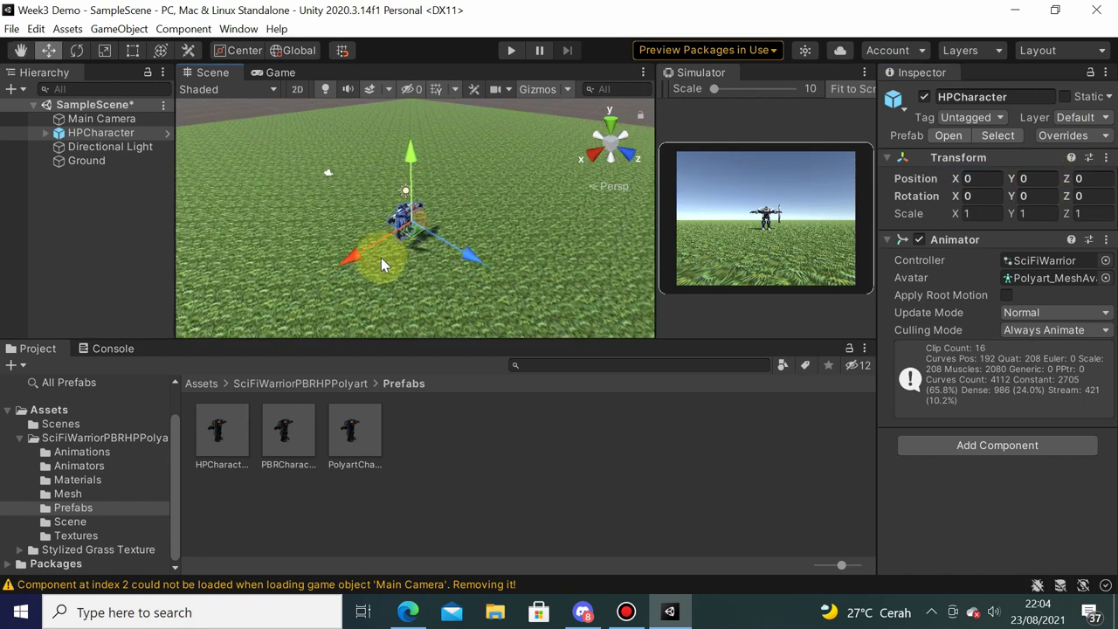
pyautogui.keyDown('alt'); pyautogui.moveTo(466, 216); pyautogui.dragTo(470, 204); pyautogui.keyUp('alt')
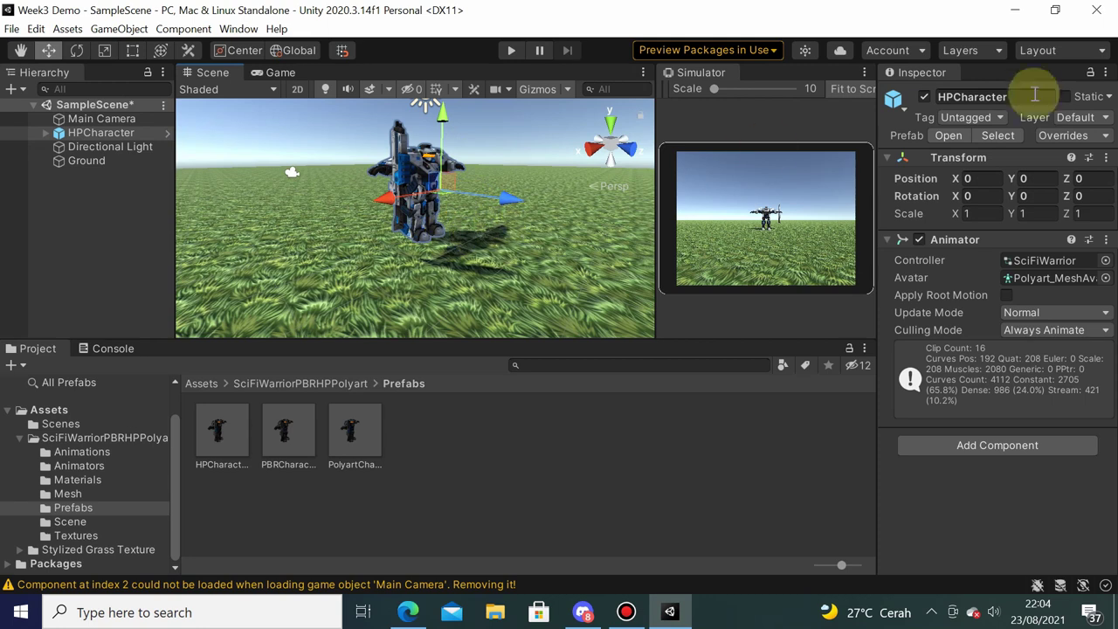
pyautogui.click(987, 96)
pyautogui.click(1004, 97)
pyautogui.press('BackSpace')
pyautogui.write('Warrior')
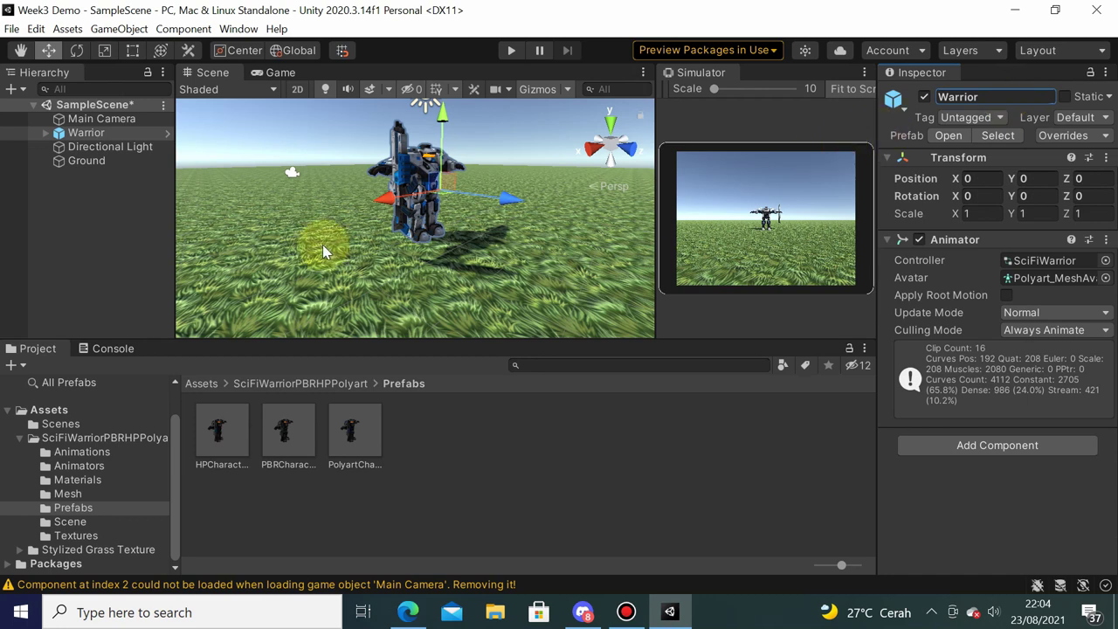
# Add a Box Collider component to the Warrior.
pyautogui.click(1004, 446)
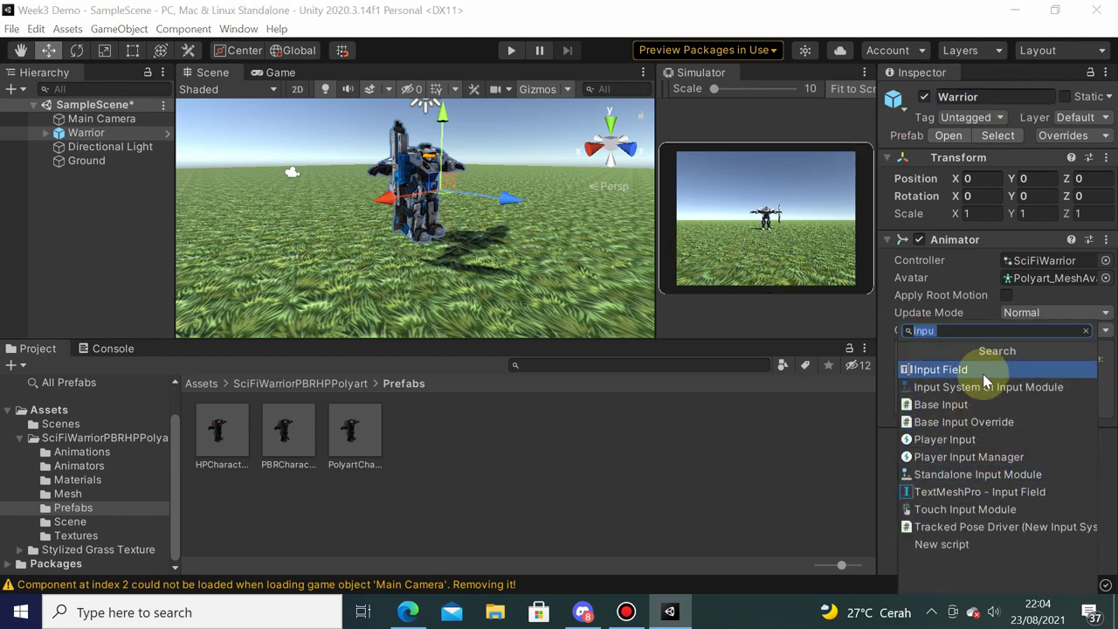
pyautogui.write('Box')
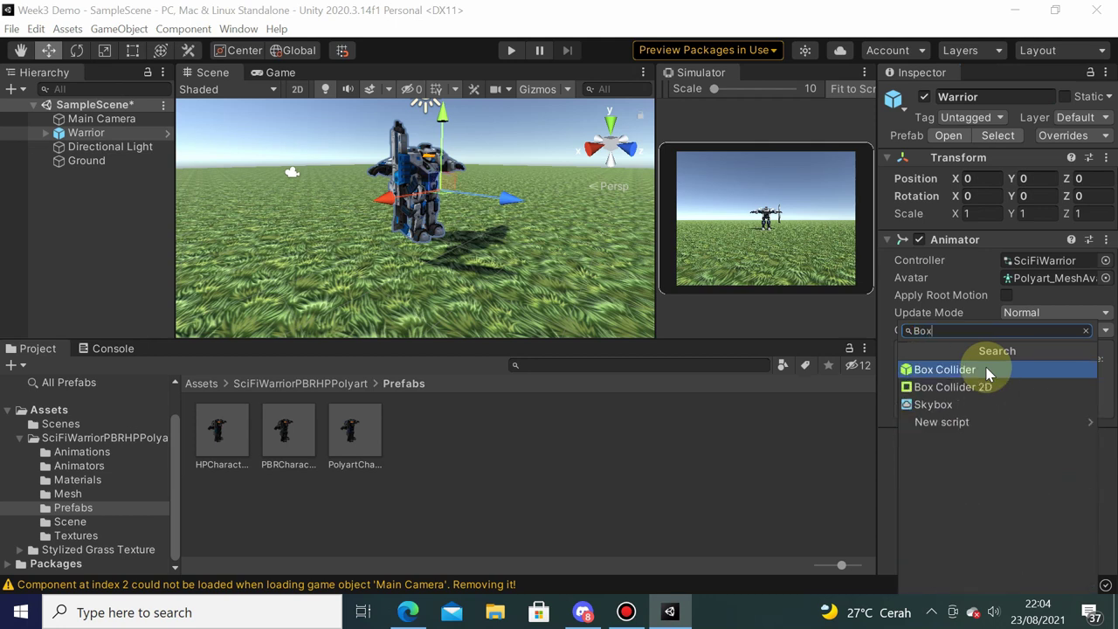
pyautogui.click(988, 371)
pyautogui.scroll(-2, 996, 374)
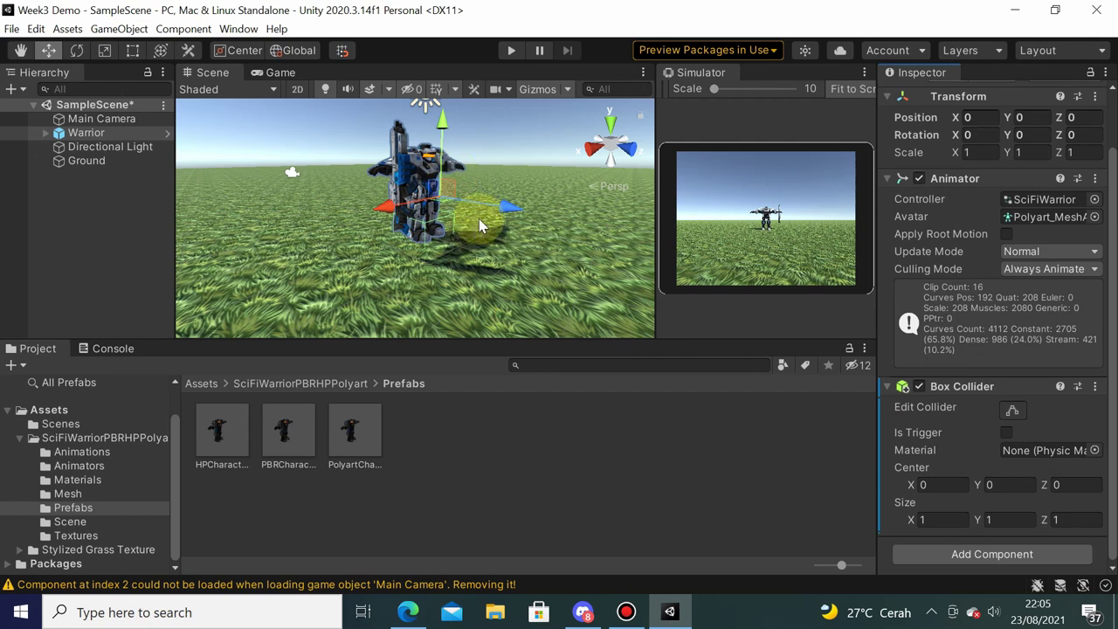
# Fit the collider around the robot with Center Y 0.92 and Size Y 2.
pyautogui.moveTo(463, 228)
pyautogui.keyDown('alt'); pyautogui.mouseDown()
pyautogui.moveTo(461, 245)
pyautogui.moveTo(472, 233)
pyautogui.mouseUp(); pyautogui.keyUp('alt')
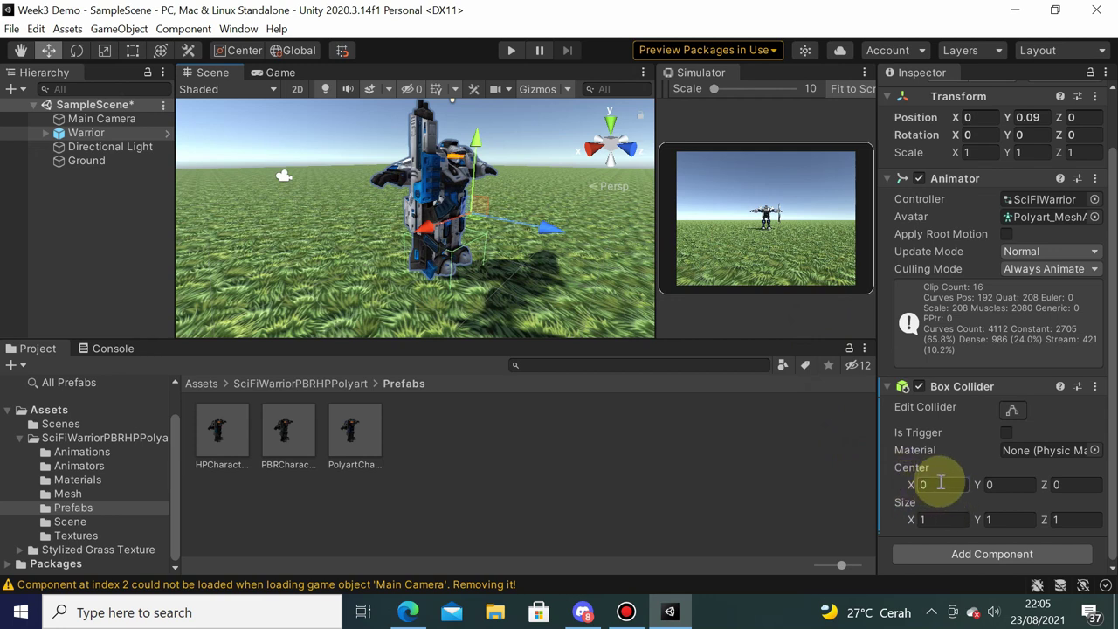
pyautogui.moveTo(979, 487); pyautogui.dragTo(1008, 481)
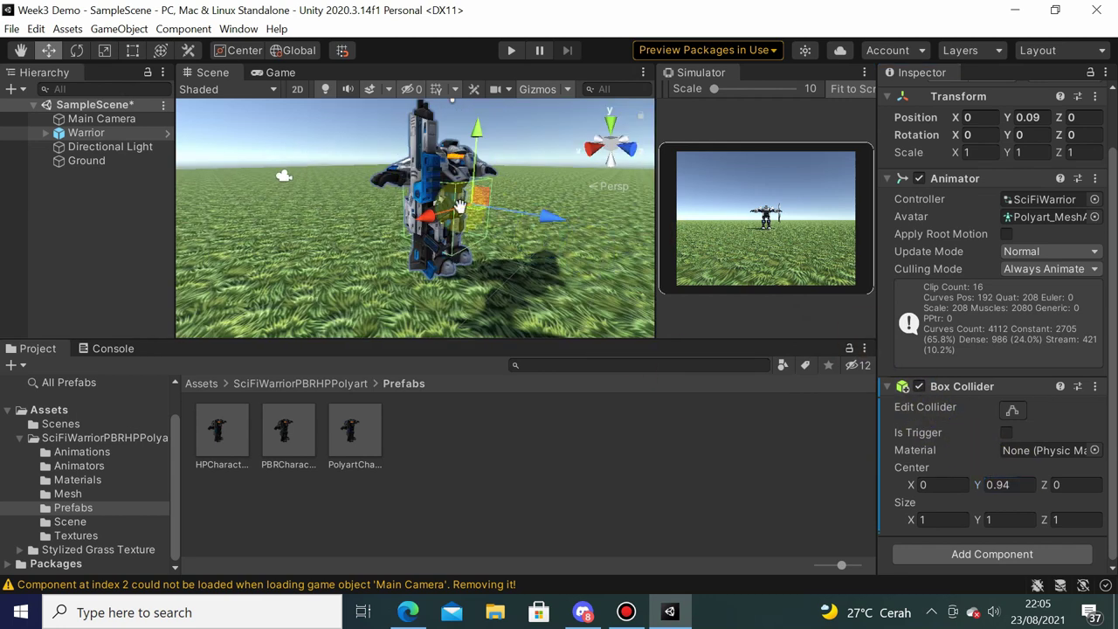
pyautogui.keyDown('alt'); pyautogui.moveTo(559, 245); pyautogui.dragTo(262, 233); pyautogui.keyUp('alt')
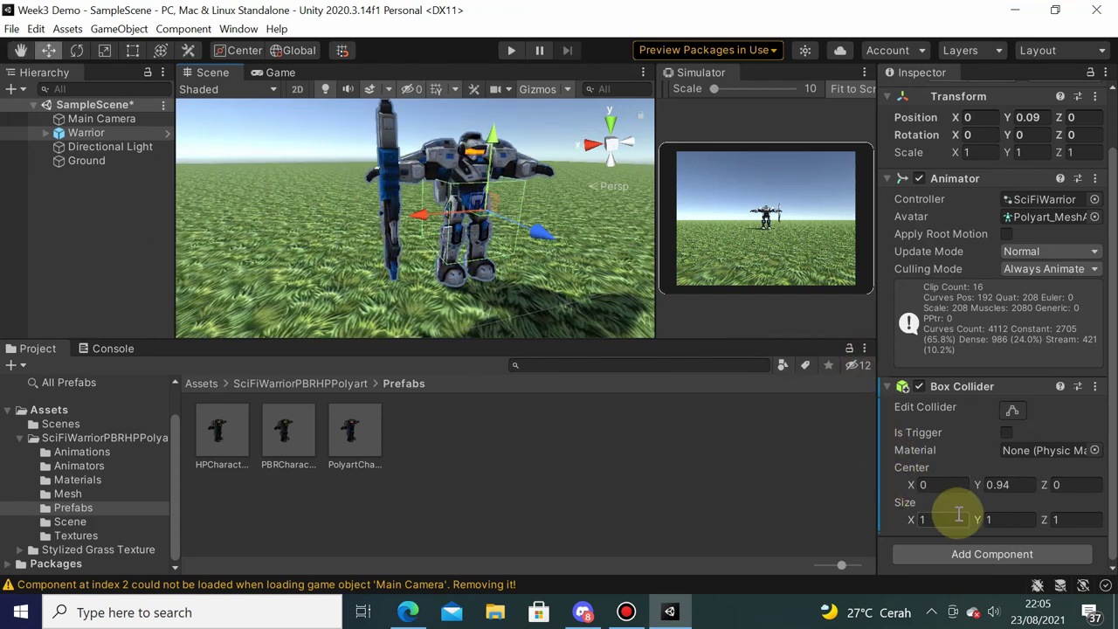
pyautogui.moveTo(978, 526); pyautogui.dragTo(997, 525)
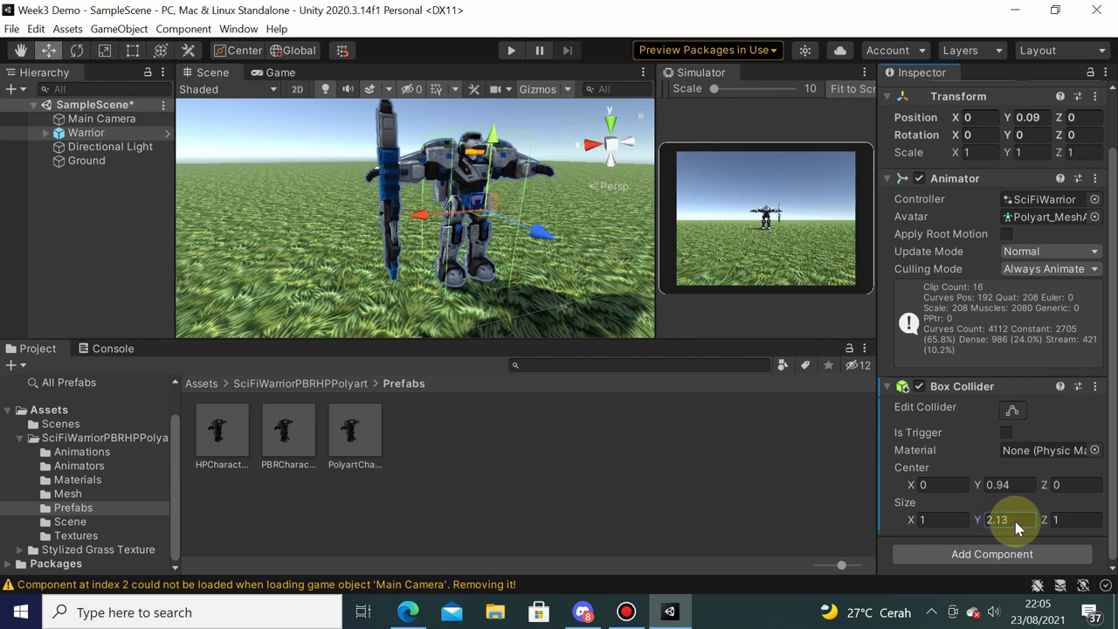
pyautogui.click(980, 489)
pyautogui.moveTo(976, 491); pyautogui.dragTo(978, 486)
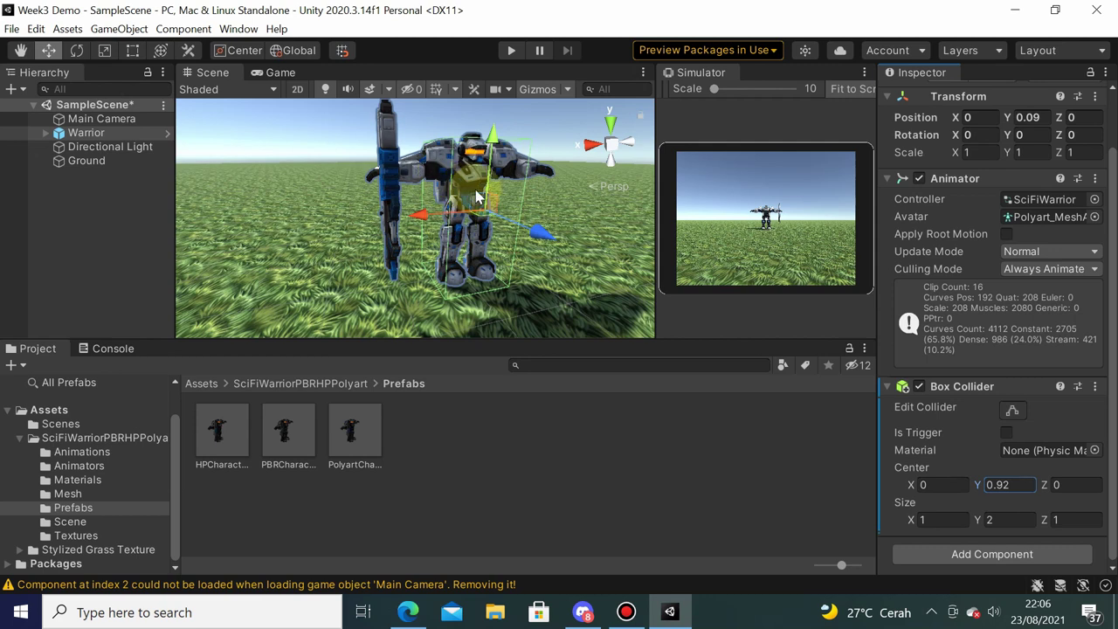
# Add a Rigidbody component to the Warrior.
pyautogui.click(986, 554)
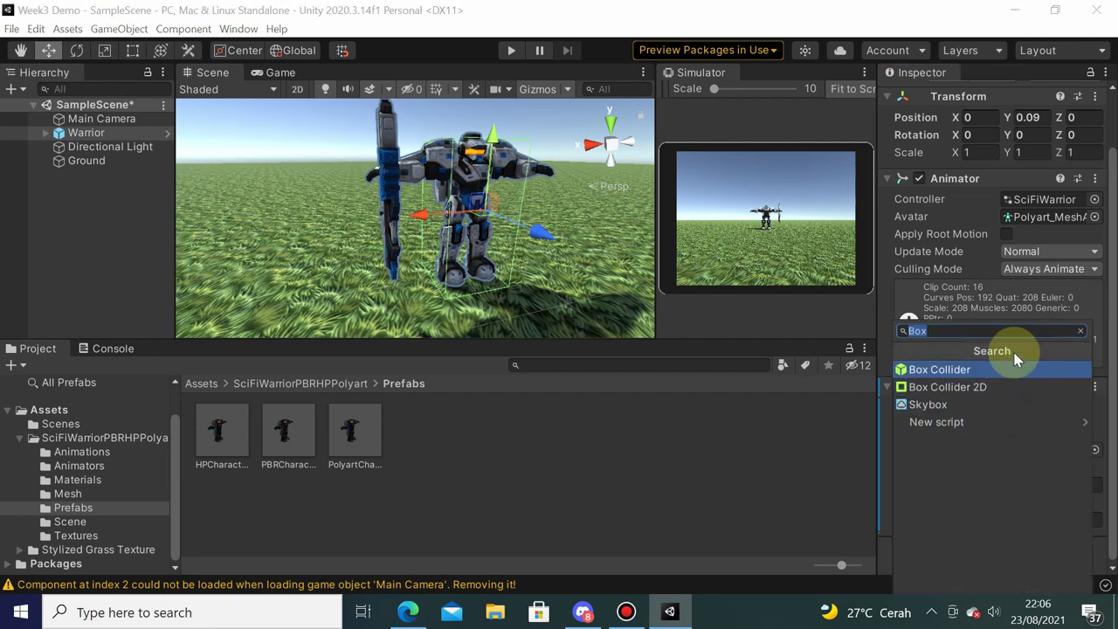
pyautogui.write('Rigi')
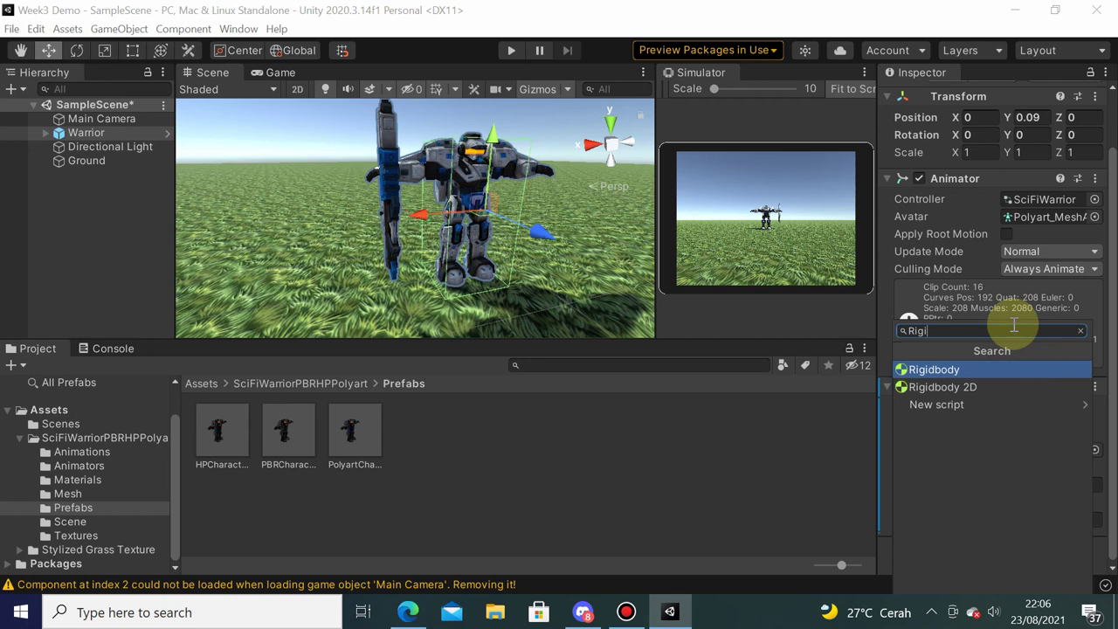
pyautogui.press('Return')
pyautogui.scroll(-5, 1006, 336)
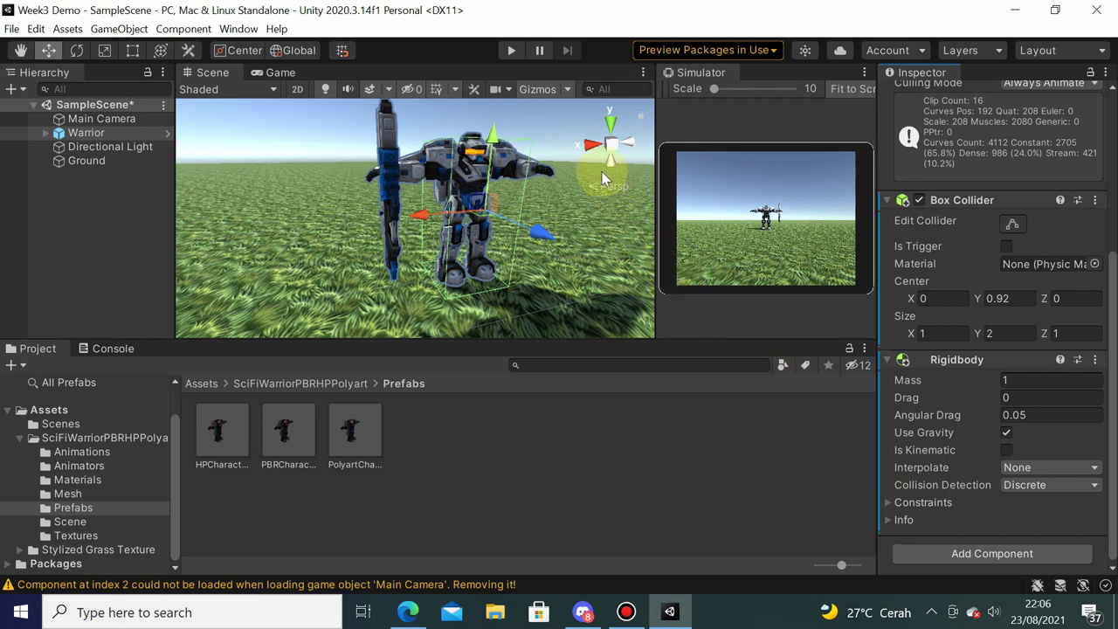
# Enter play mode and maximize the Simulator view to watch the robot.
pyautogui.click(510, 50)
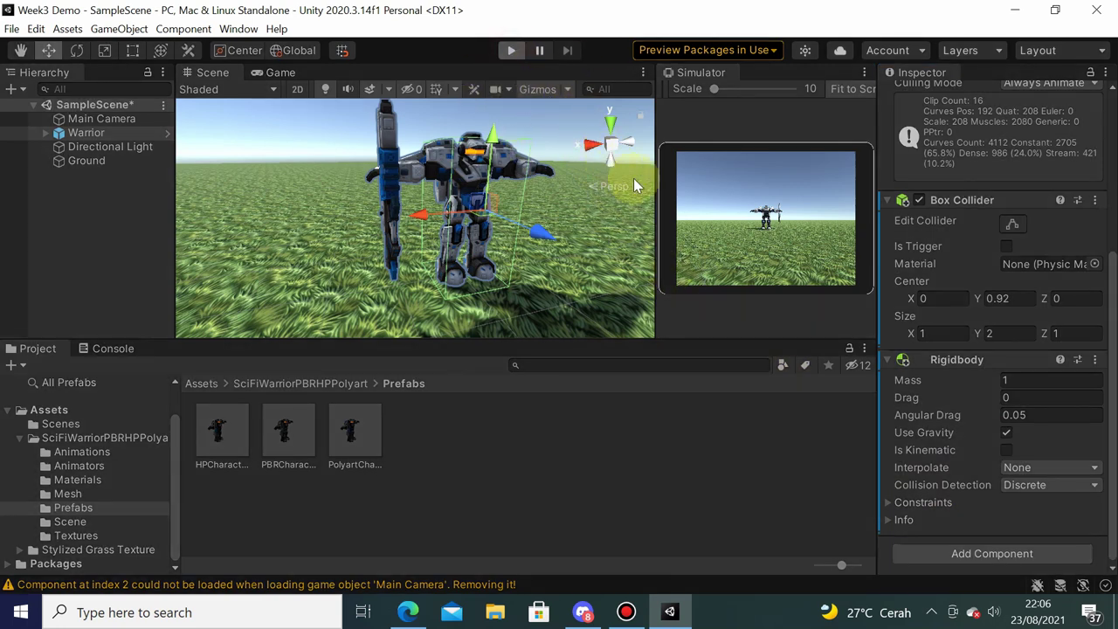
pyautogui.click(864, 74)
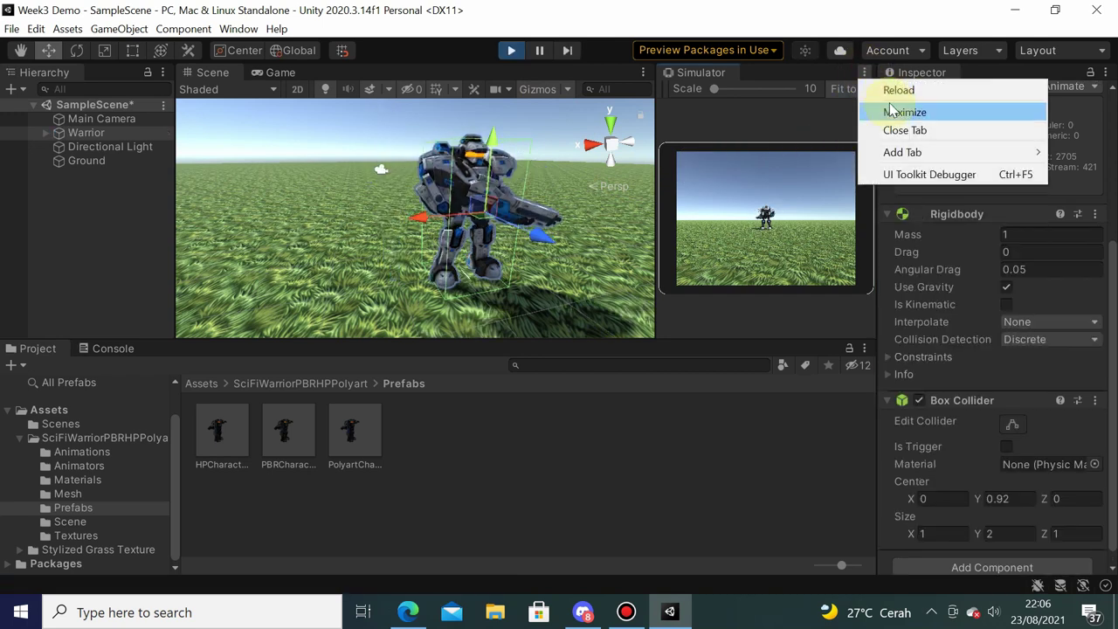
pyautogui.click(891, 112)
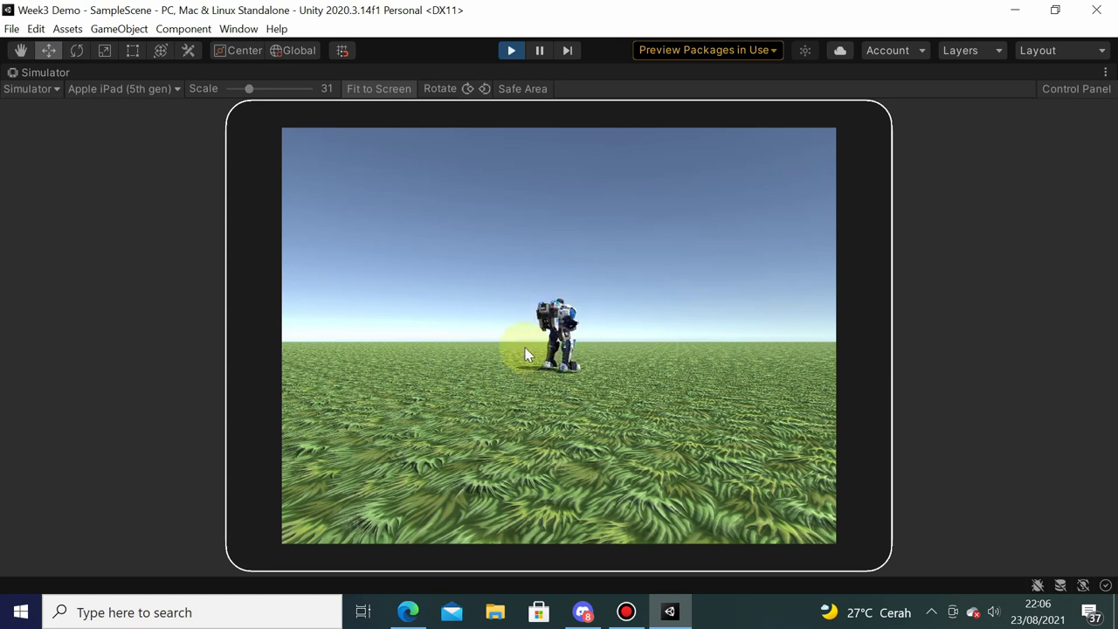
# Stop play mode, select the Main Camera and frame it in the Scene view, zoomed out.
pyautogui.click(525, 45)
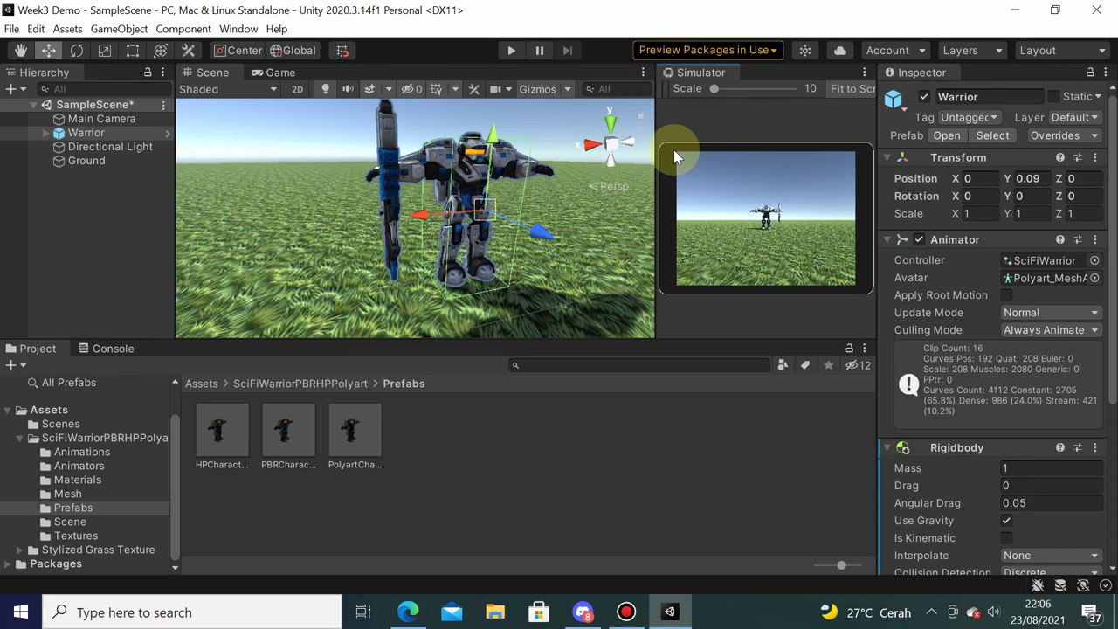
pyautogui.moveTo(344, 227)
pyautogui.keyDown('alt'); pyautogui.mouseDown()
pyautogui.moveTo(292, 233)
pyautogui.moveTo(374, 223)
pyautogui.mouseUp(); pyautogui.keyUp('alt')
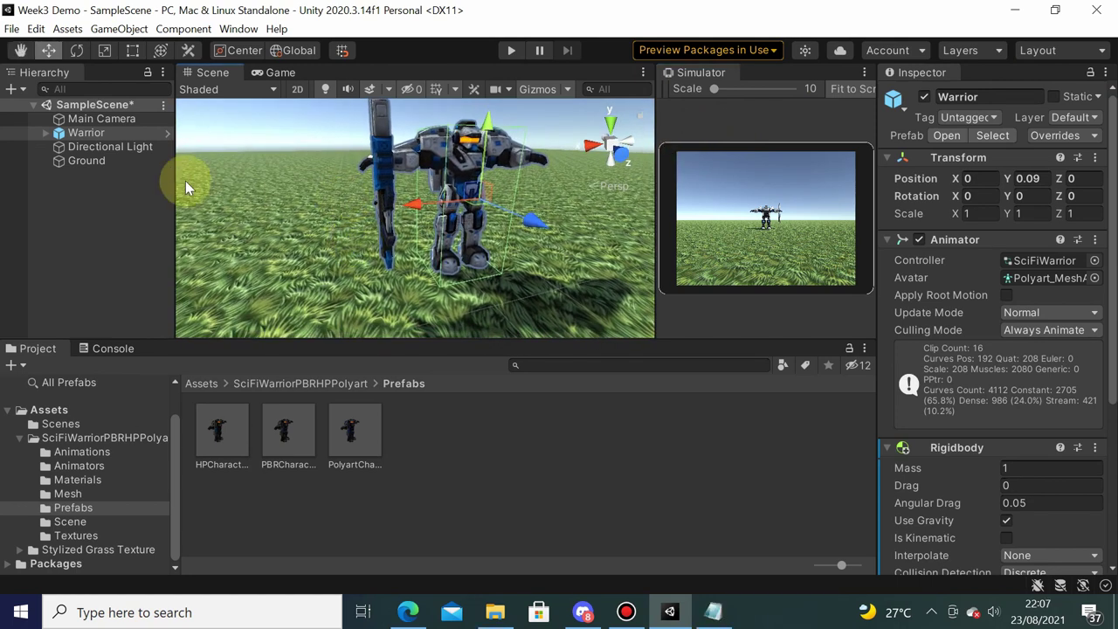
pyautogui.click(127, 120)
pyautogui.doubleClick(145, 120)
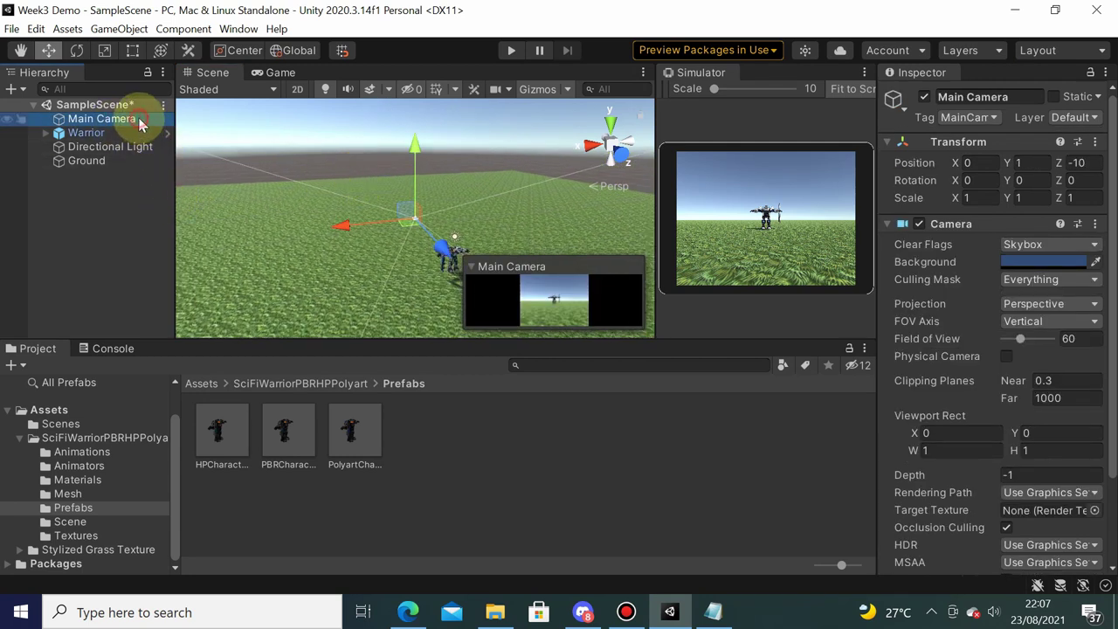
pyautogui.scroll(-8, 324, 185)
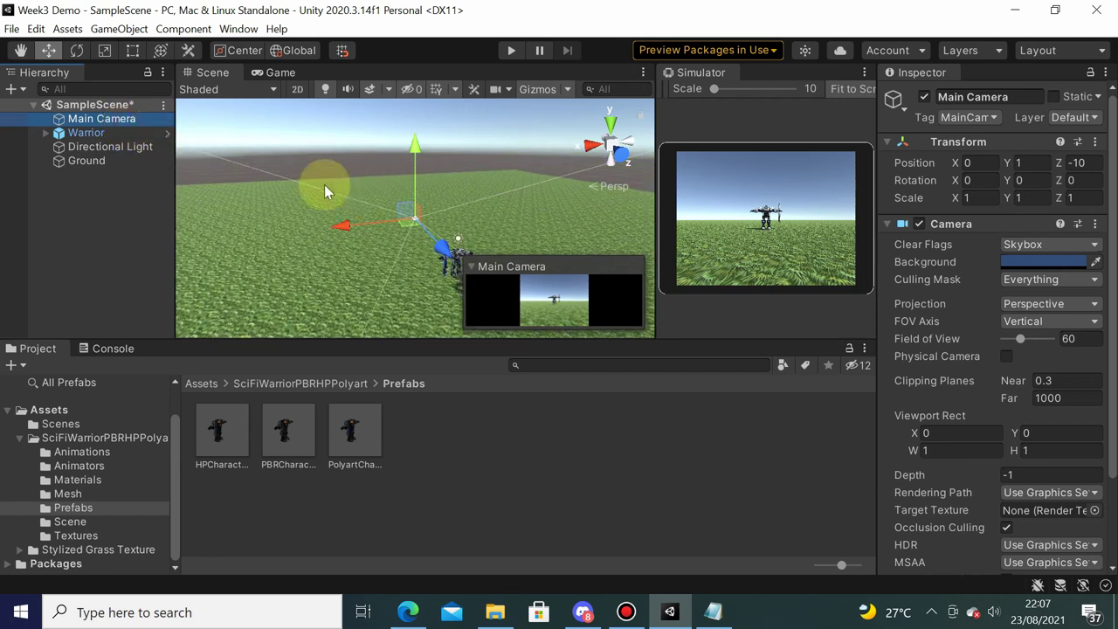
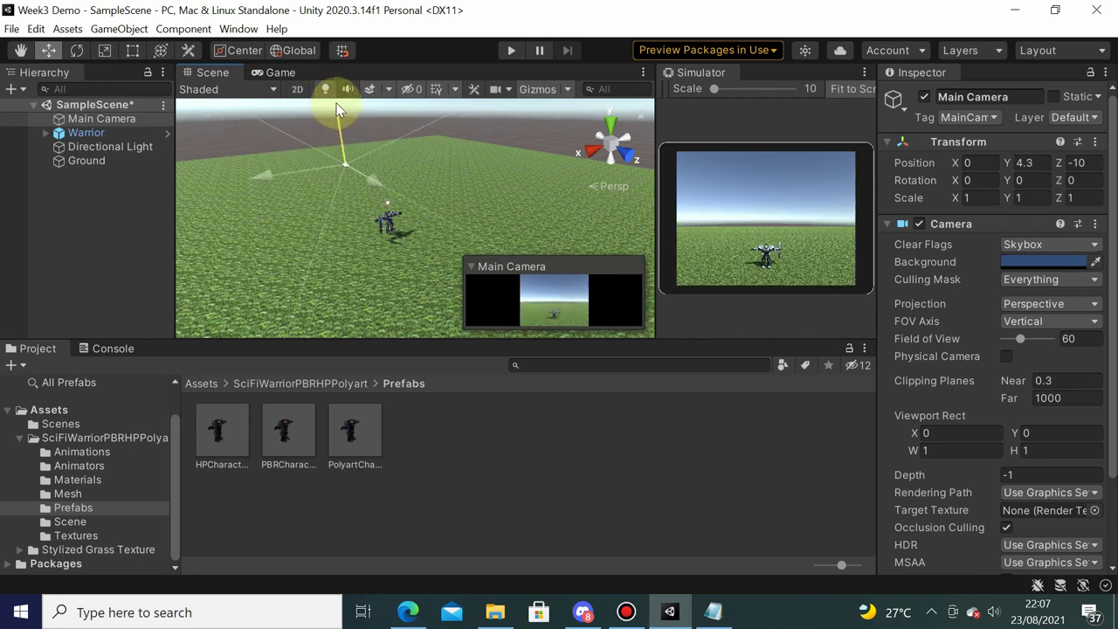
# Tilt the Main Camera to X rotation 38.63 and move it to Y 10, Z -15.5.
pyautogui.press('e')
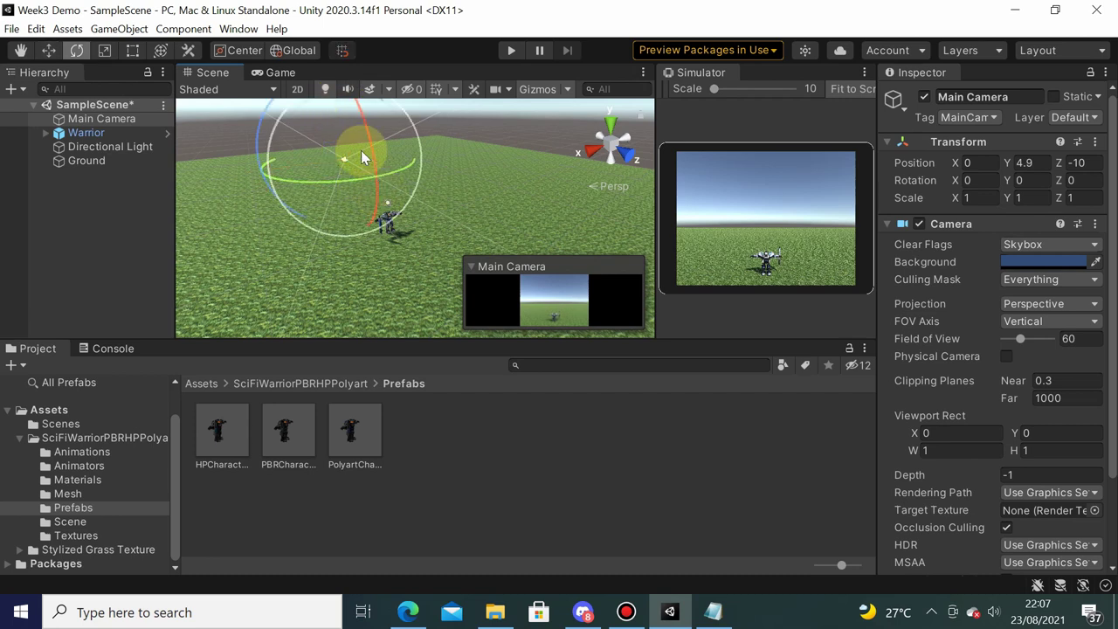
pyautogui.moveTo(358, 111); pyautogui.dragTo(359, 222)
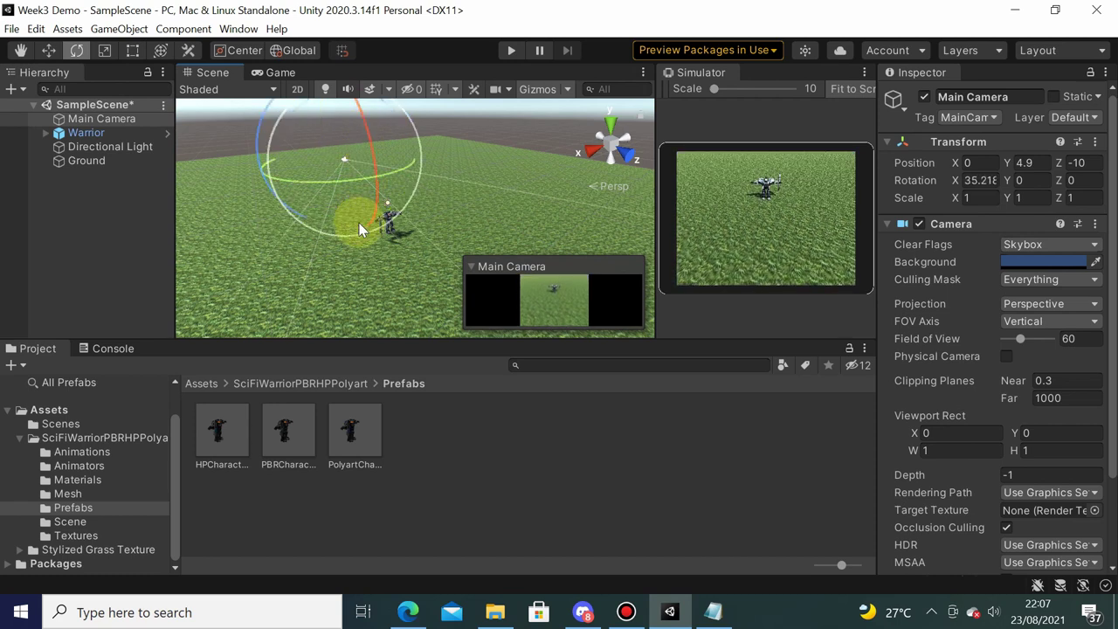
pyautogui.press('w')
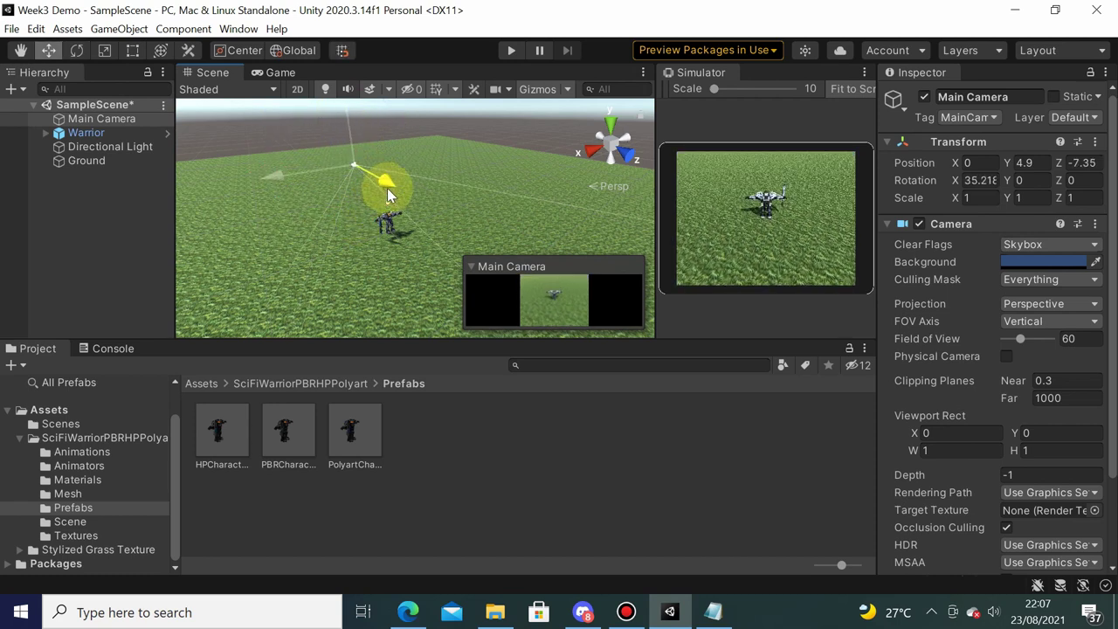
pyautogui.moveTo(377, 183); pyautogui.dragTo(365, 138)
pyautogui.scroll(-2, 374, 182)
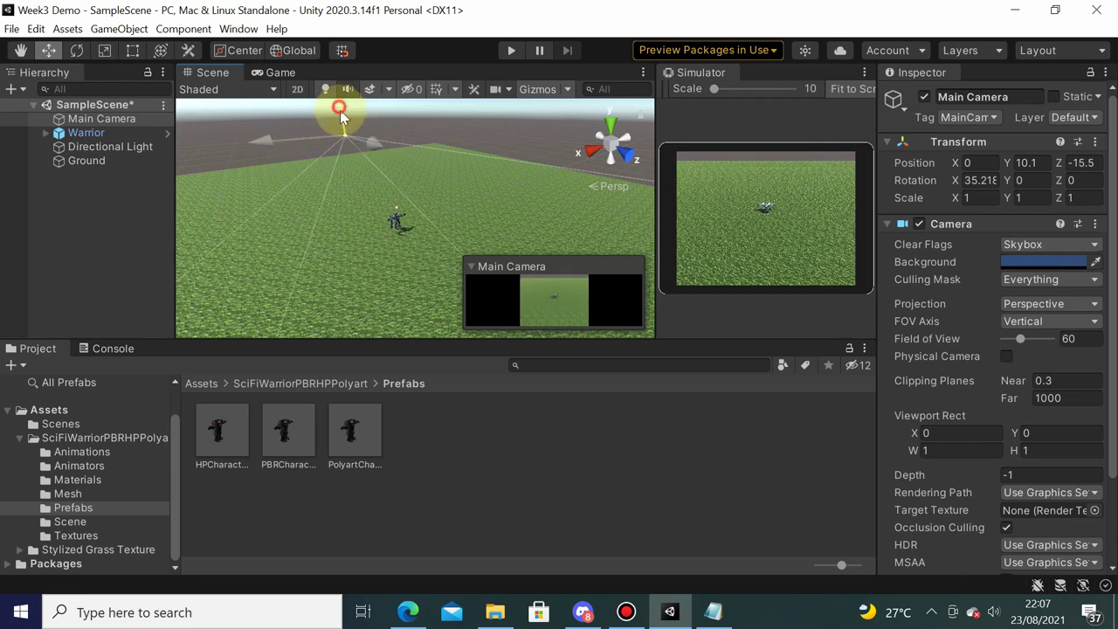
pyautogui.moveTo(365, 138)
pyautogui.mouseDown()
pyautogui.moveTo(347, 117)
pyautogui.moveTo(372, 131)
pyautogui.mouseUp()
pyautogui.press('e')
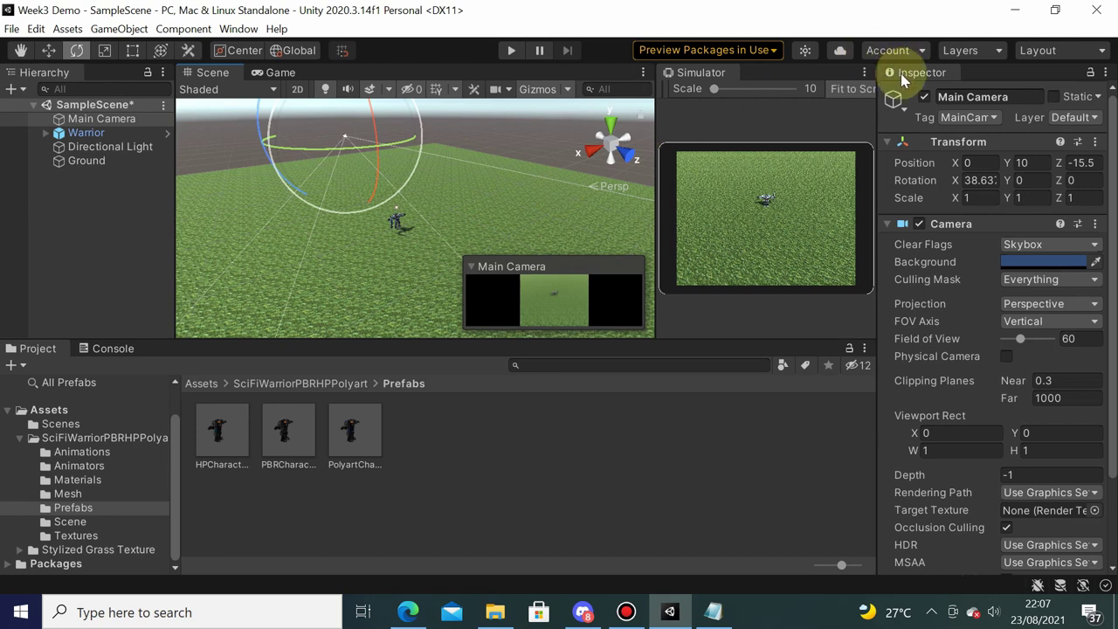
pyautogui.click(864, 73)
pyautogui.click(874, 110)
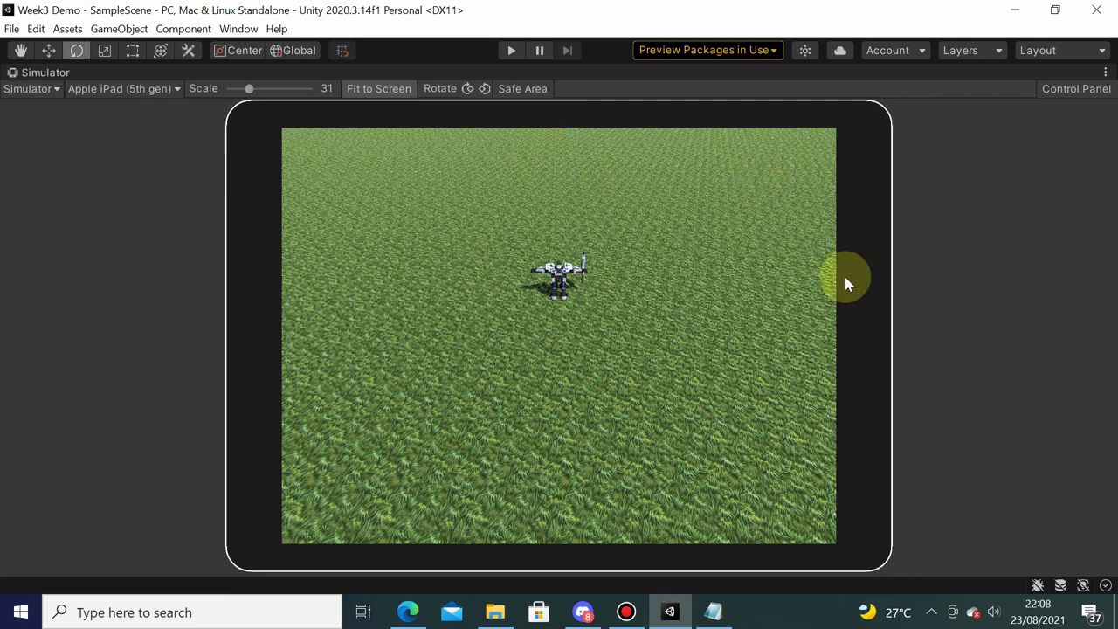
pyautogui.click(1105, 72)
pyautogui.click(975, 112)
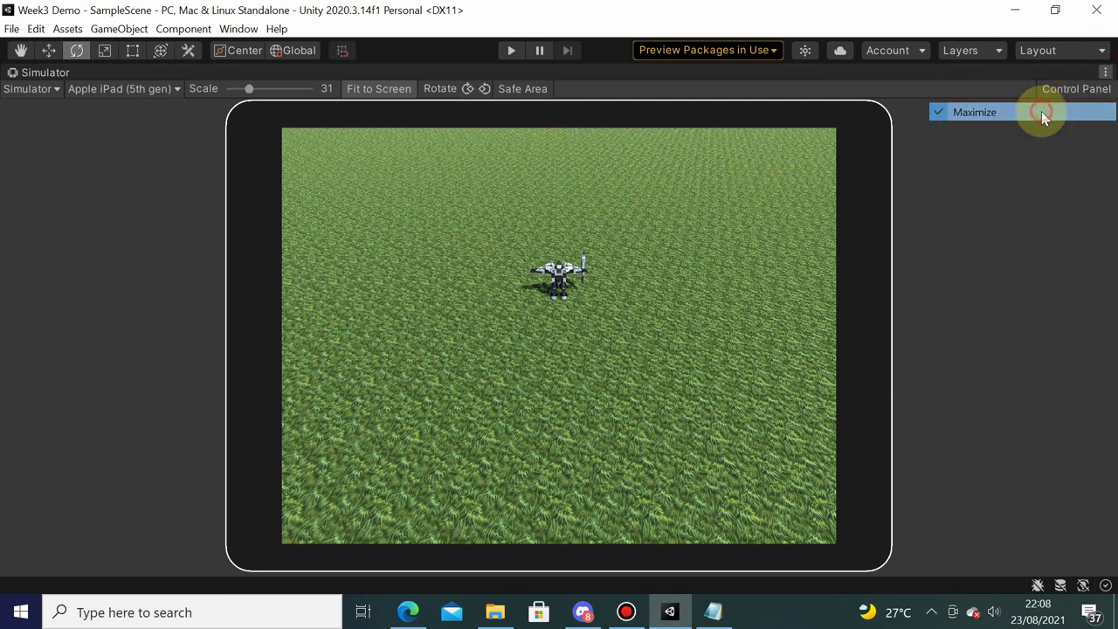